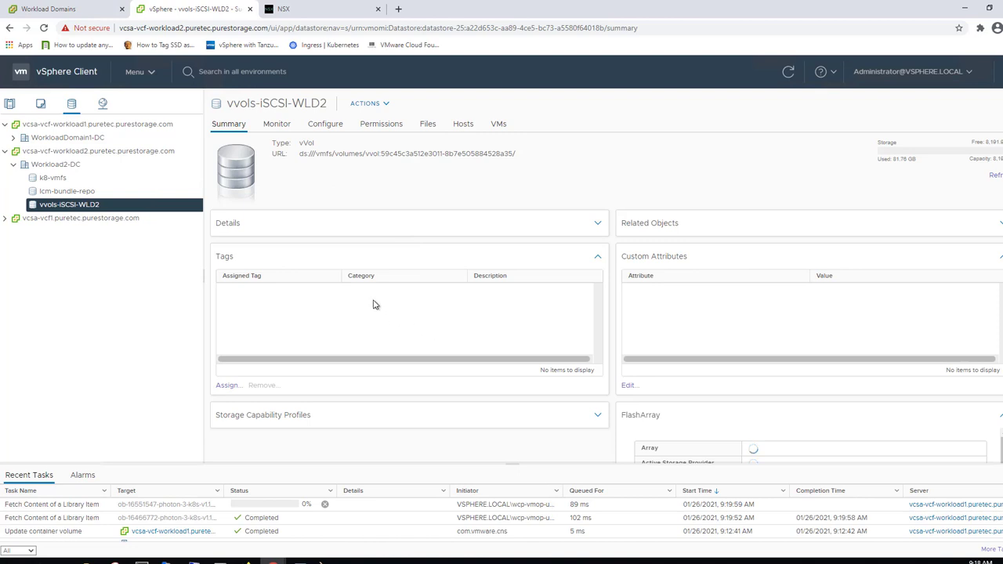
Step: Examine the FlashArray details in the summary of the vvols-iSCSI-WLD2 datastore
scroll(611, 288, "down", 2)
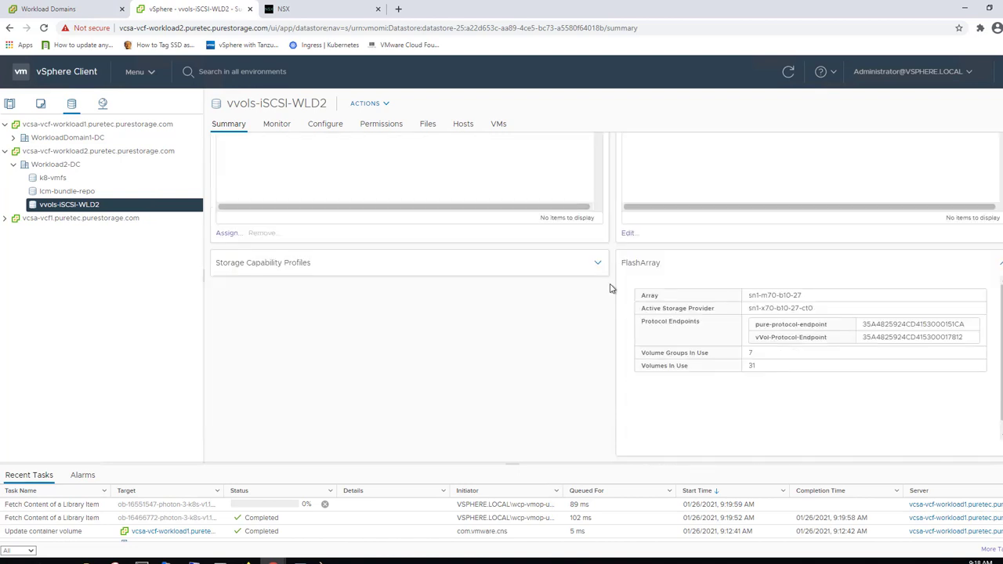
scroll(524, 250, "up", 2)
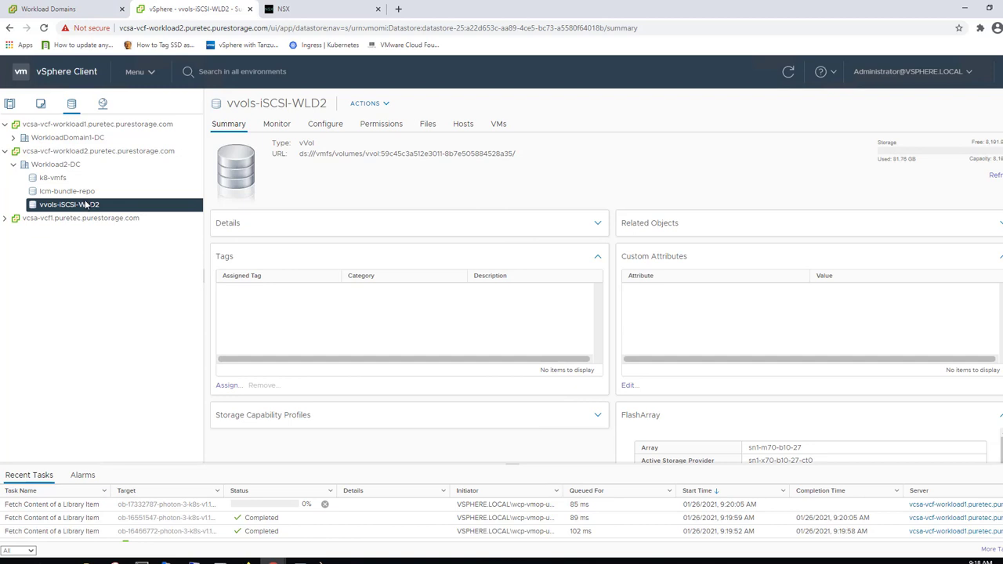
scroll(369, 287, "down", 2)
Step: Switch to NSX-T Manager and start a new IP address pool named WLD2-Pool in the networking section
left_click(280, 11)
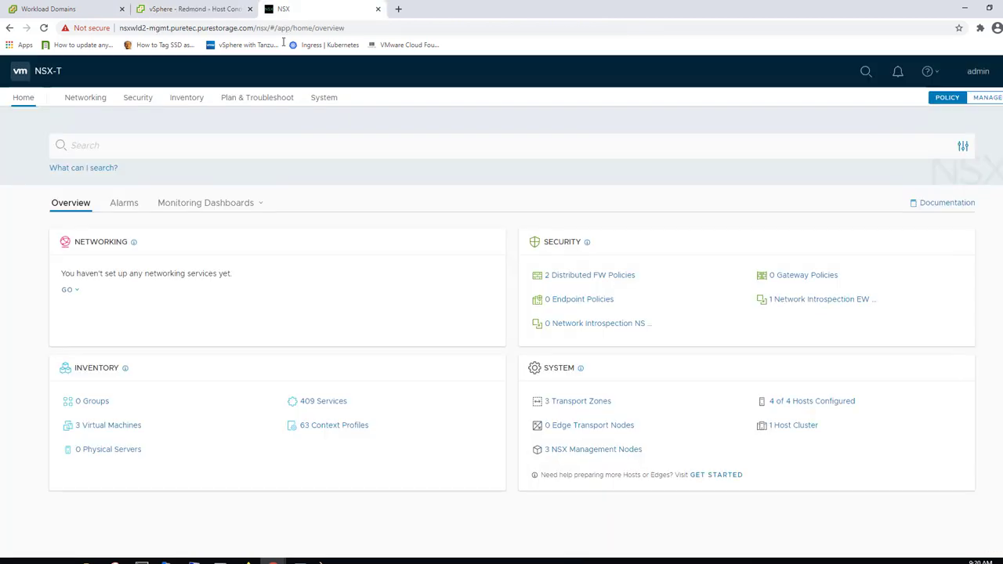
left_click(86, 105)
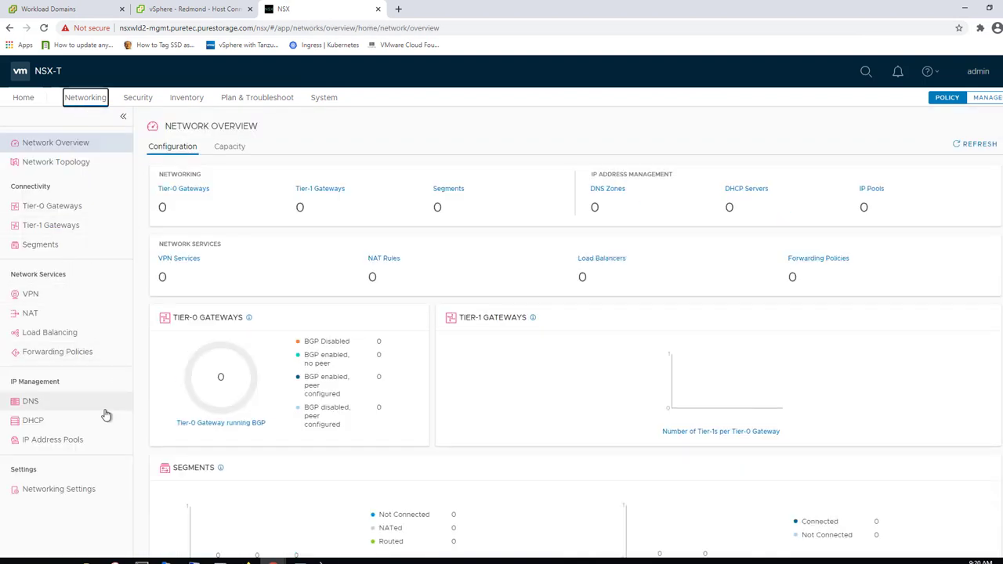
left_click(66, 434)
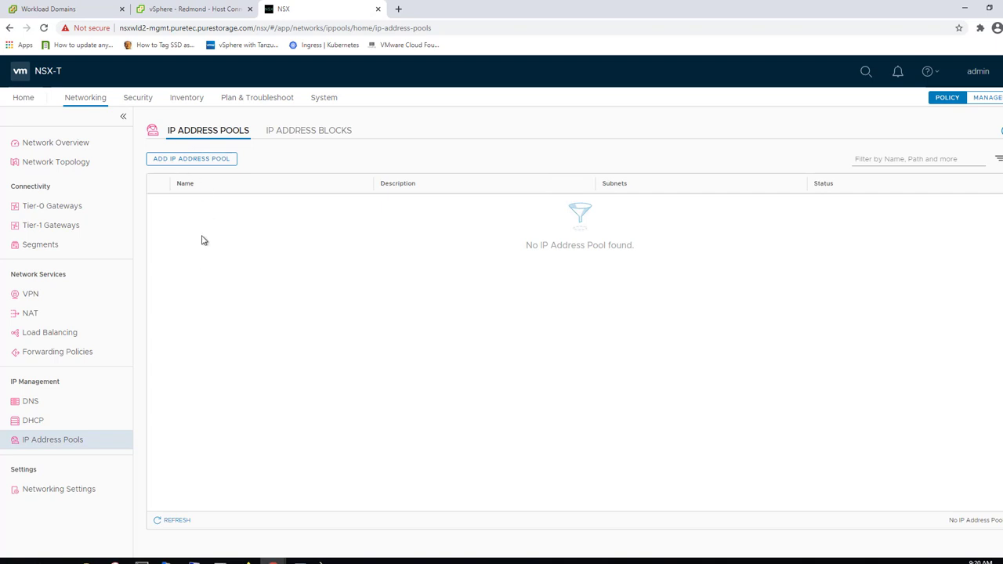
left_click(180, 160)
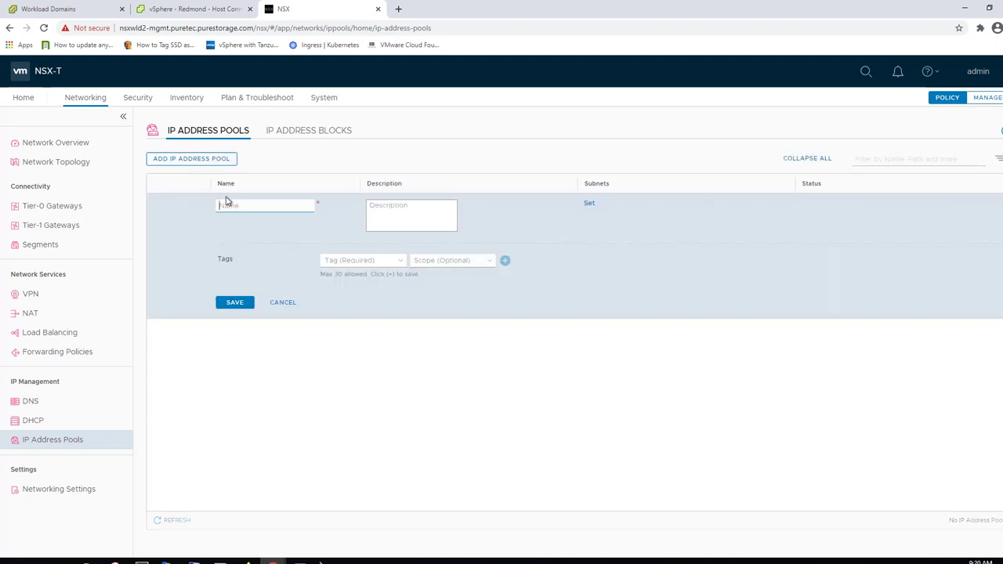
type("WLD2-Pool")
Step: Start an IP Ranges subnet for WLD2-Pool and enter the range 10.21.140.206-10.21.140.210
left_click(589, 203)
left_click(350, 196)
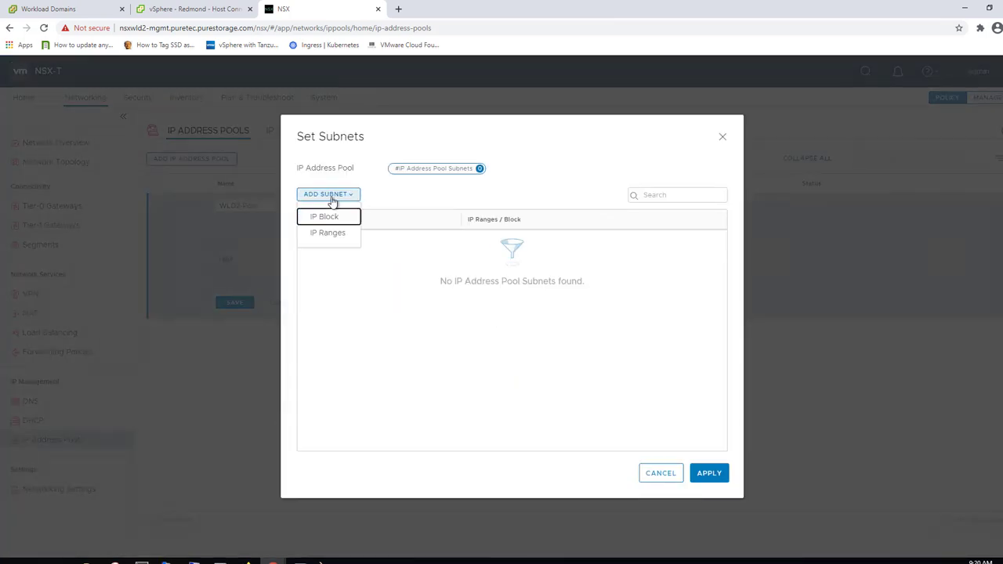
left_click(331, 234)
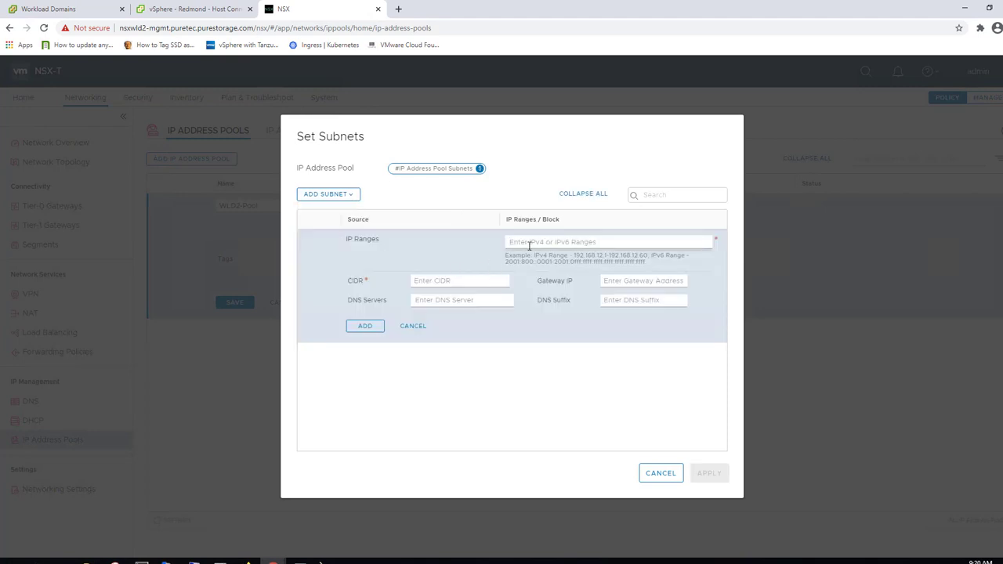
left_click(529, 243)
type("10")
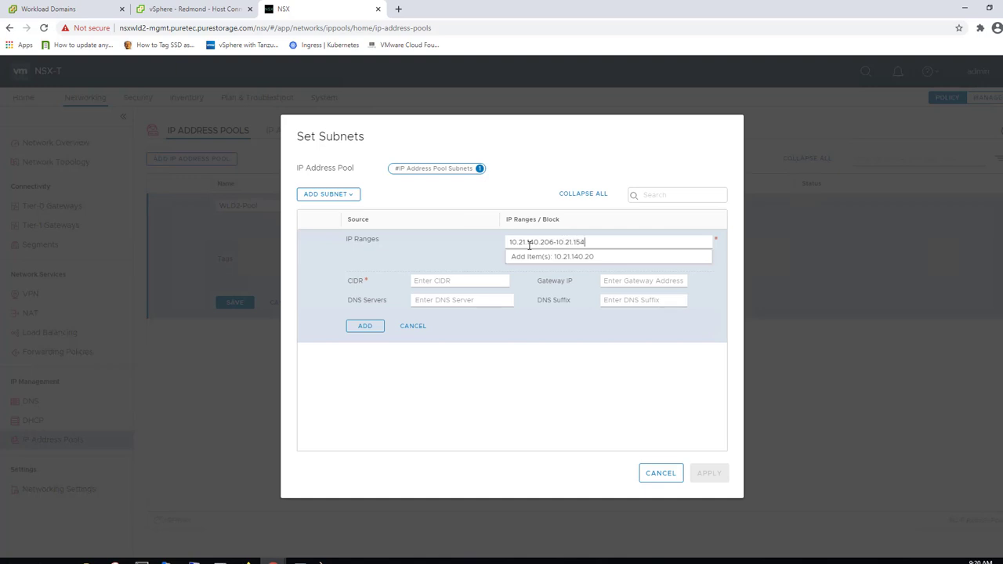
type(".21.140.206-10.21.14")
left_click(514, 258)
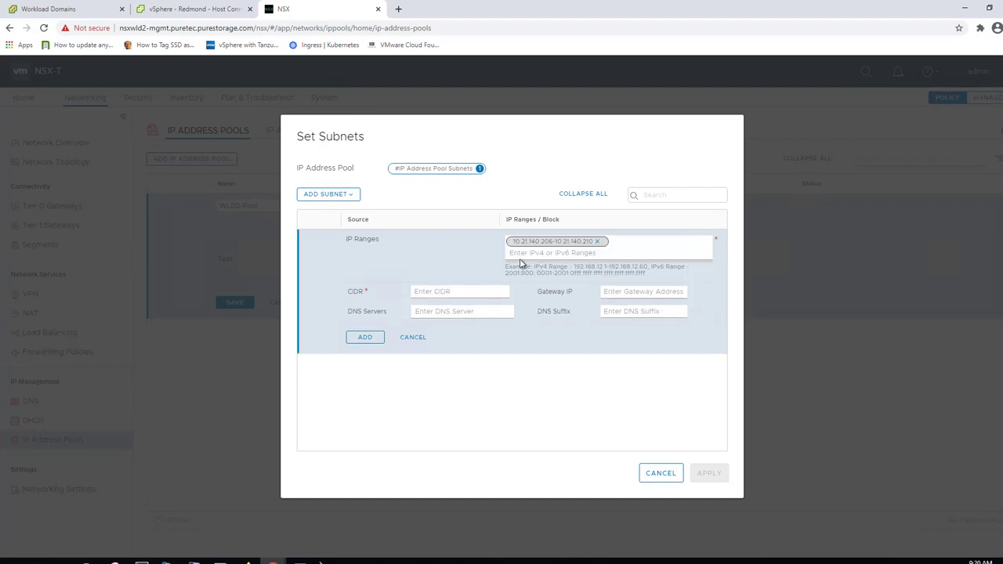
Step: Set the subnet's CIDR to 10.21.140.0/24 and its gateway IP to 10.21.140.1
left_click(454, 291)
type("10.")
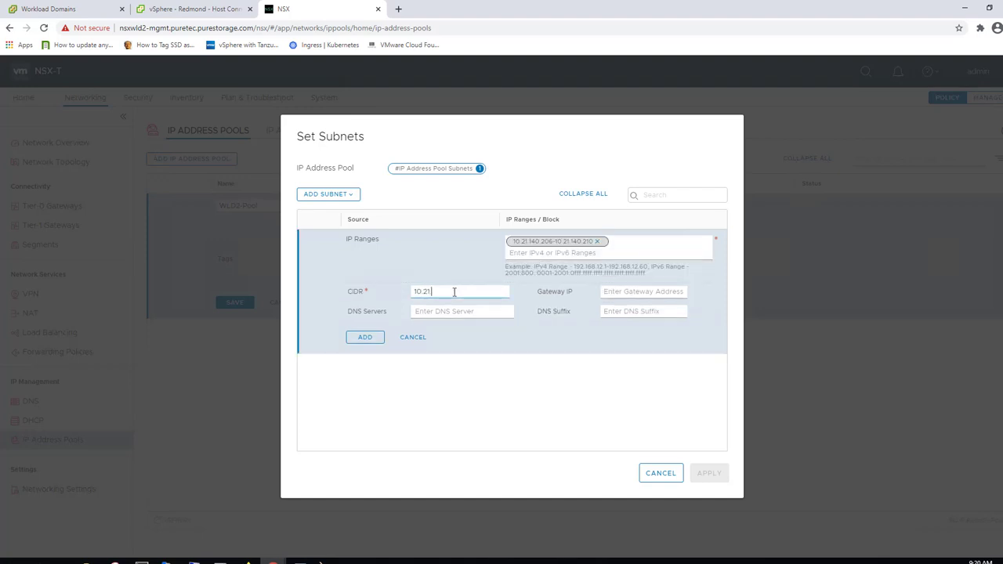
type("21.140.0/24")
left_click(643, 293)
type("10.21.140.1")
Step: Set the DNS server to 10.21.93.16 and the DNS suffix to puretec.purestorage.com, and add the subnet to the list
left_click(457, 310)
type("1")
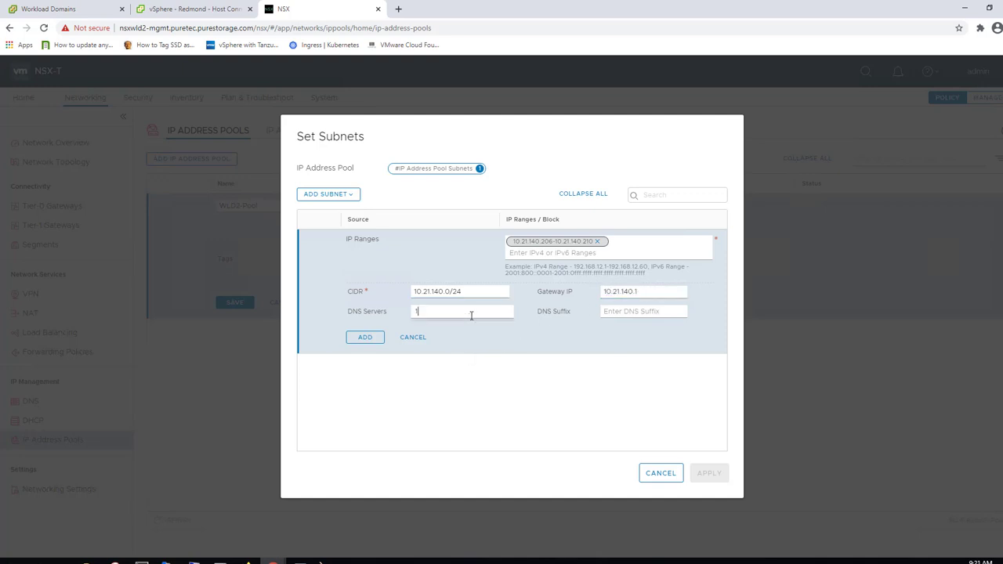
type("0.21.9")
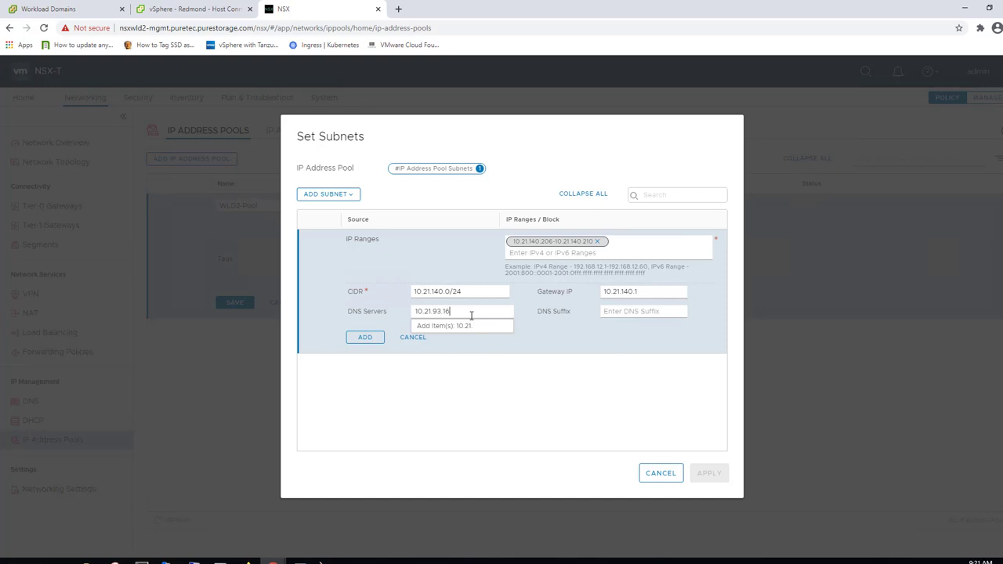
type("3.16")
left_click(456, 331)
left_click(616, 309)
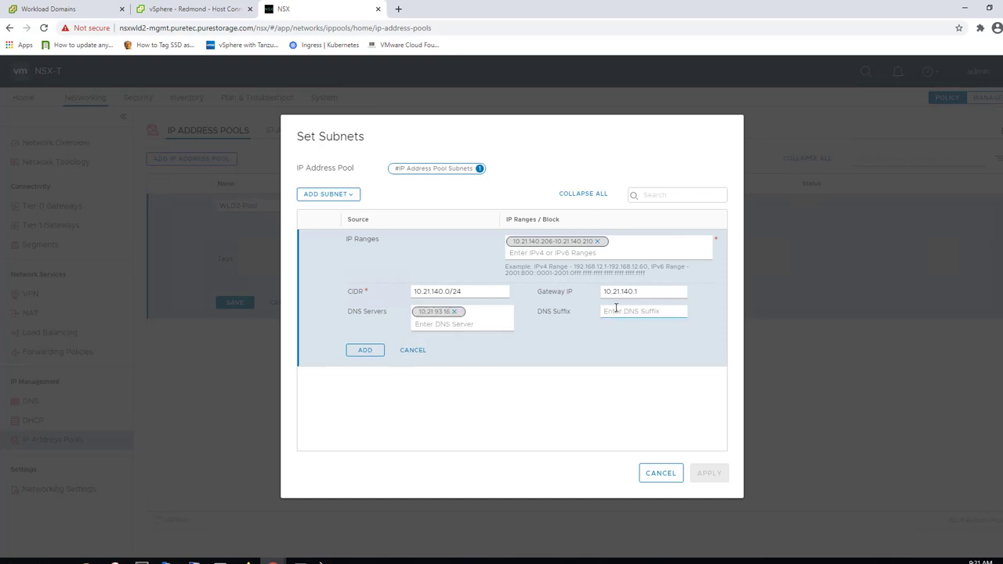
type("pure")
type("tec.purestorage.com")
left_click(365, 351)
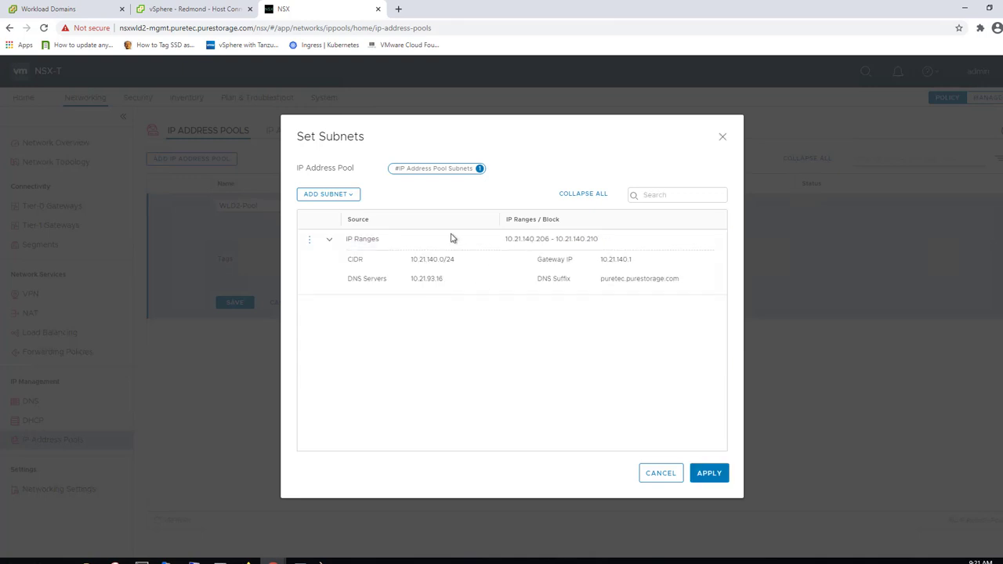
Step: Apply the subnet, save the WLD2-Pool address pool and refresh its status
left_click(709, 472)
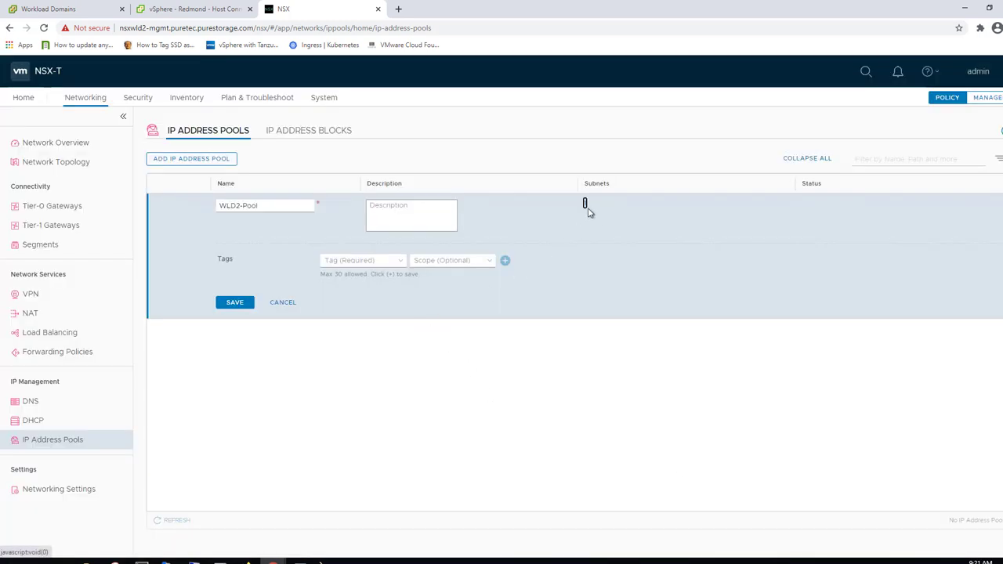
left_click(237, 303)
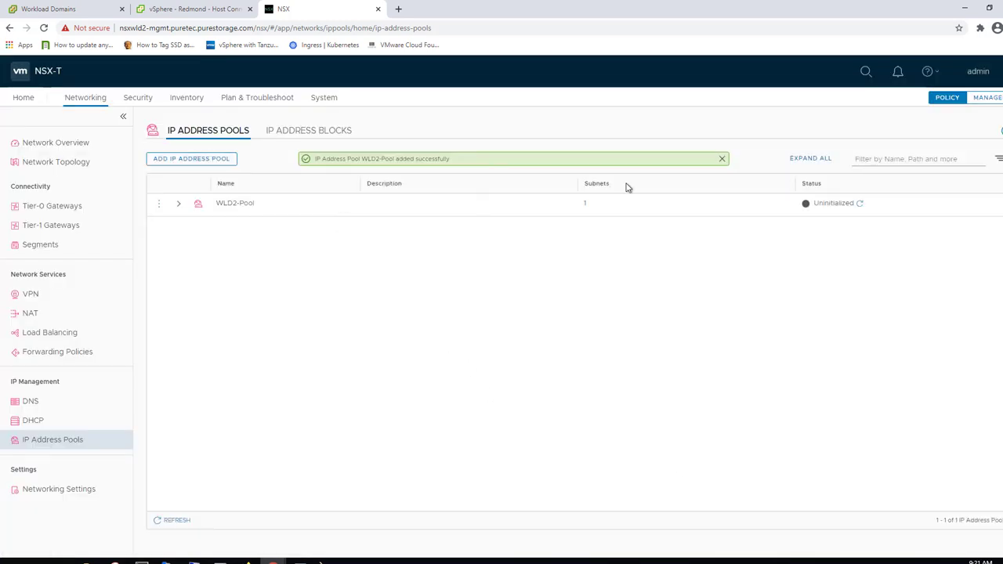
left_click(859, 204)
Step: Examine the transport zones in the system's fabric configuration
left_click(324, 99)
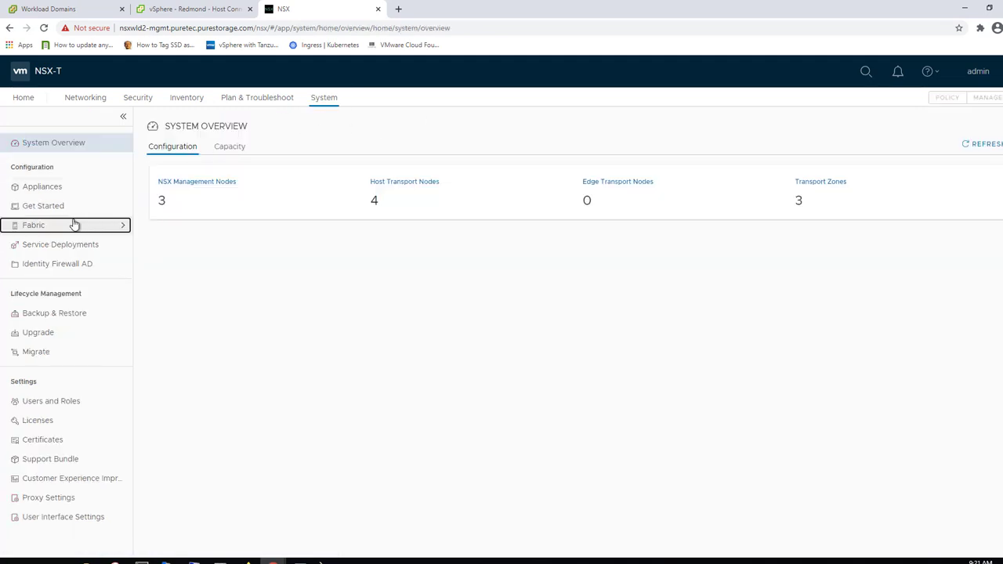
left_click(75, 225)
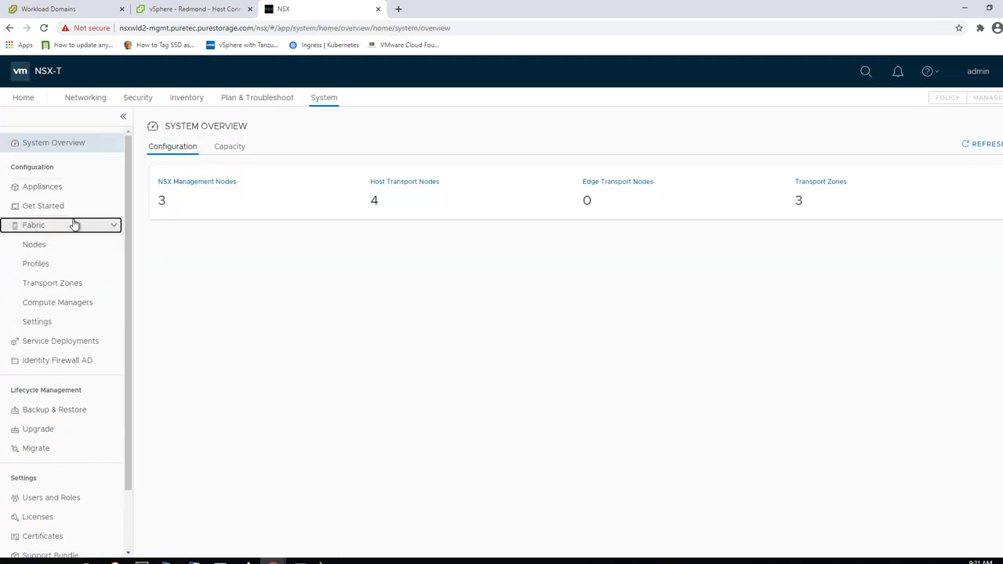
left_click(52, 283)
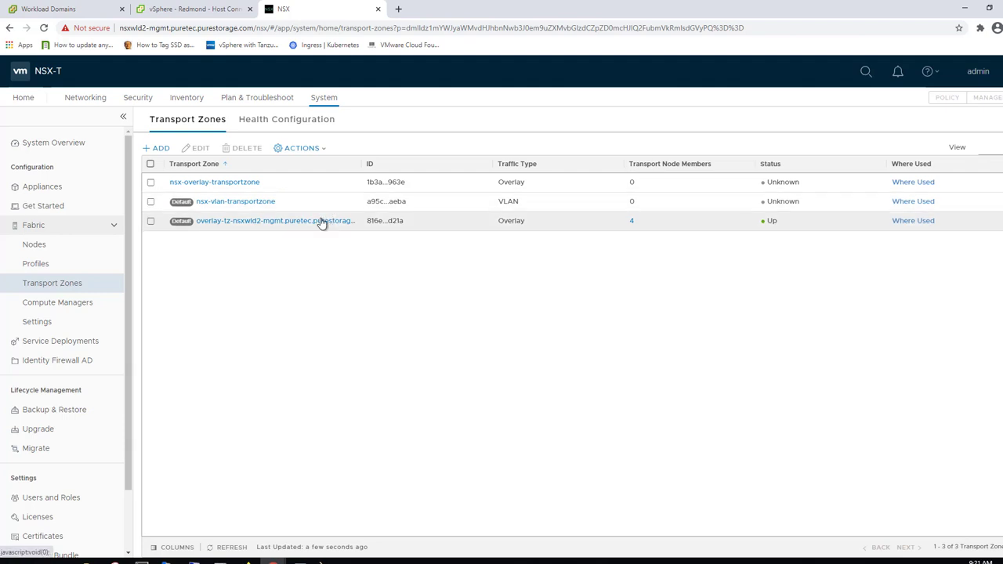
Step: Enable trust on the vcsa-vcf-workload2 compute manager and save the change
left_click(75, 303)
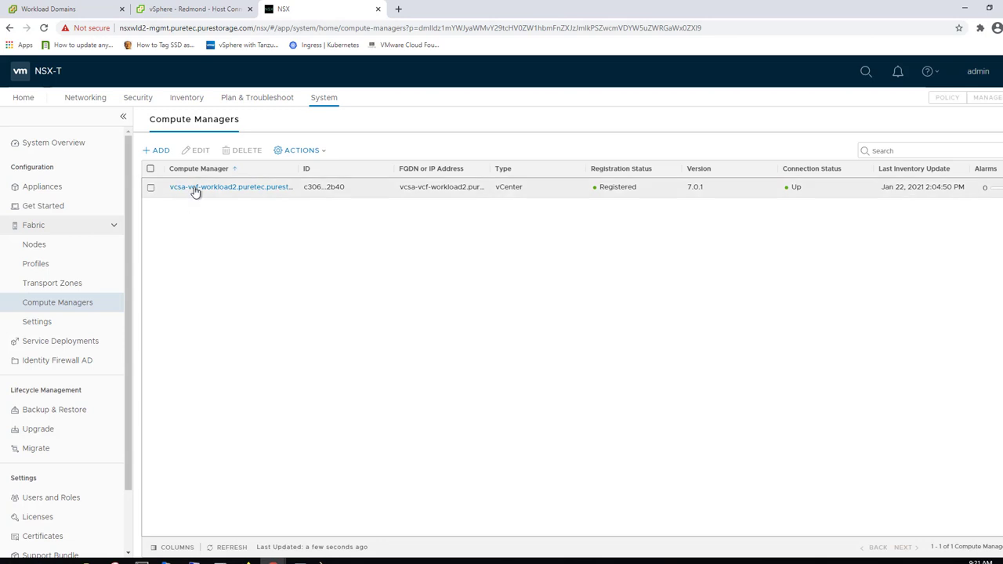
left_click(195, 189)
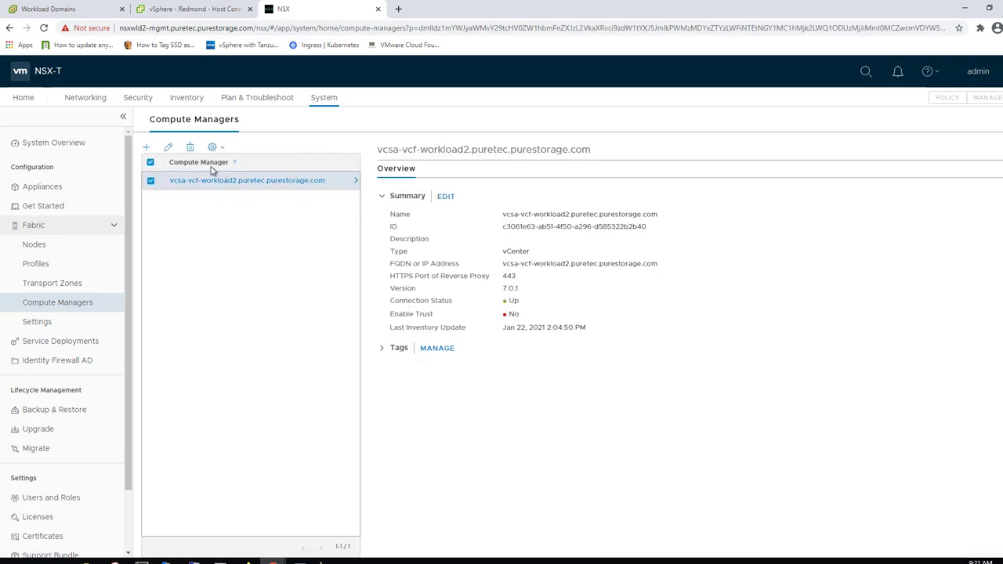
left_click(167, 148)
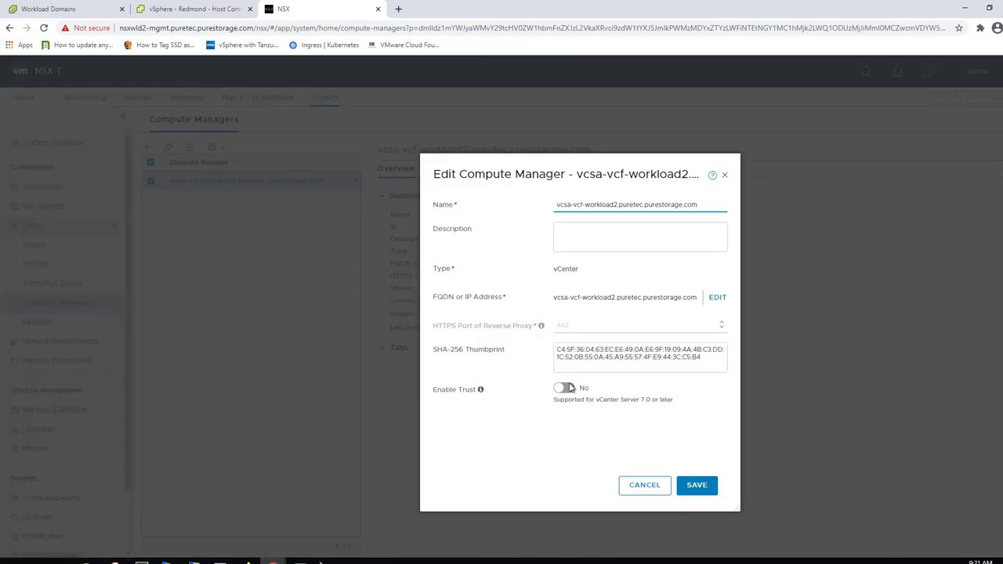
left_click(564, 388)
left_click(696, 487)
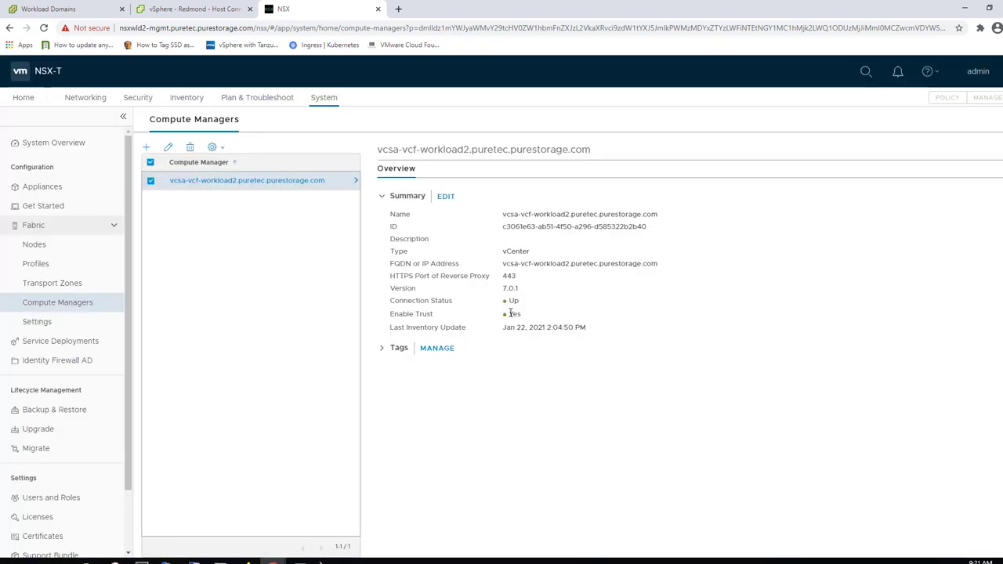
Step: Add an uplink profile named edge-uplink-wld2 with uplink-1 as the default teaming's active uplink and transport VLAN 2140
left_click(37, 264)
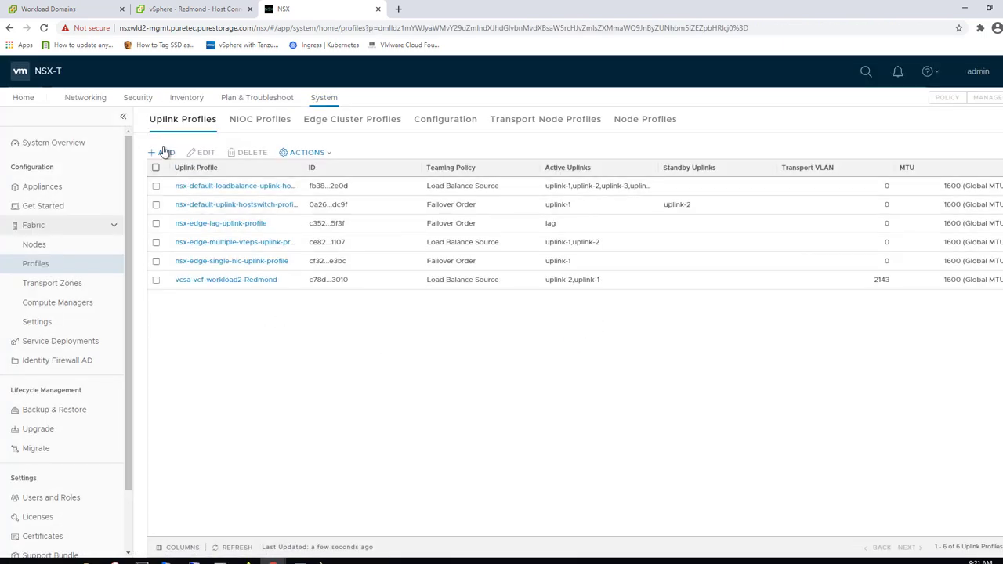
left_click(163, 153)
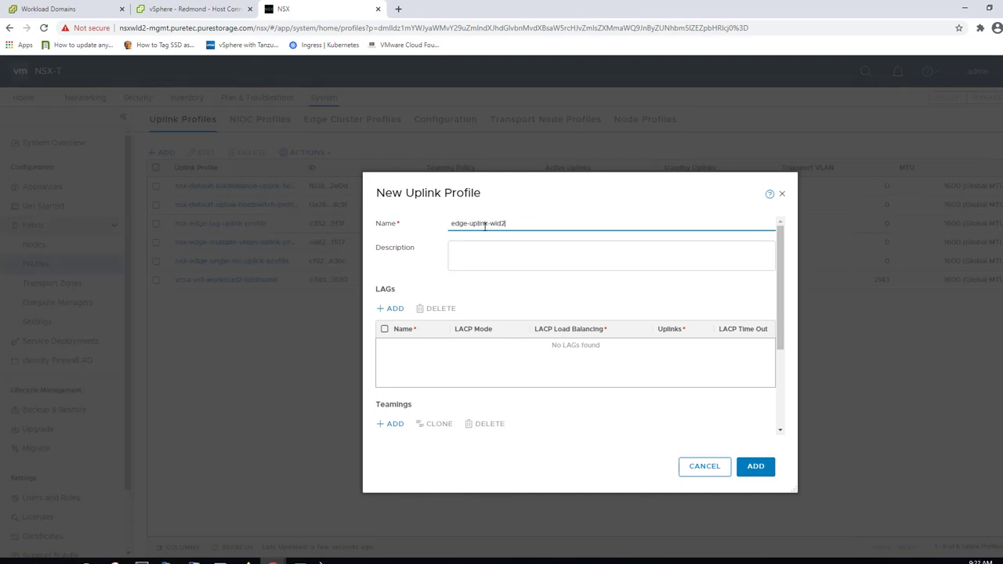
scroll(478, 340, "down", 3)
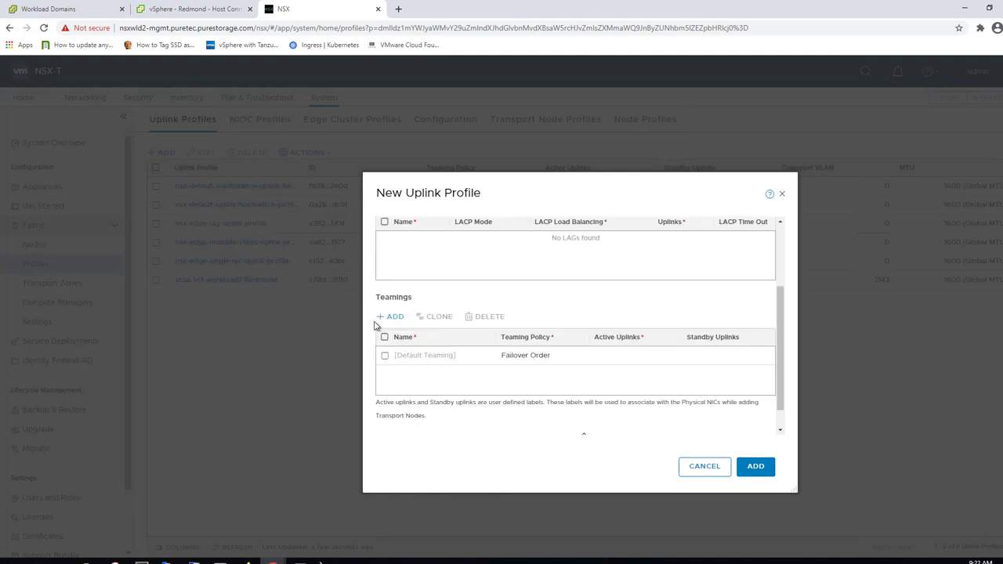
left_click(615, 356)
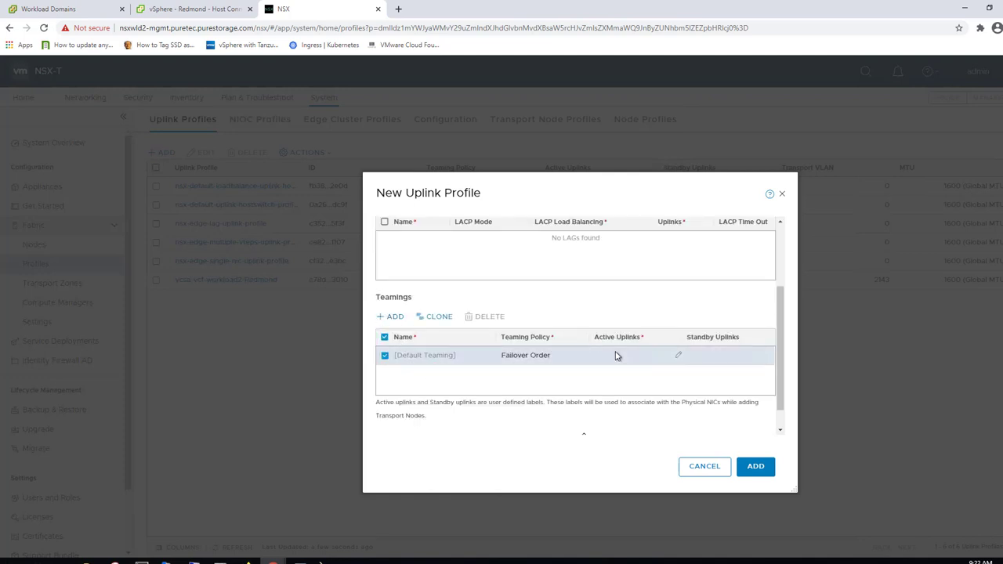
left_click(675, 355)
scroll(644, 364, "down", 1)
left_click(405, 411)
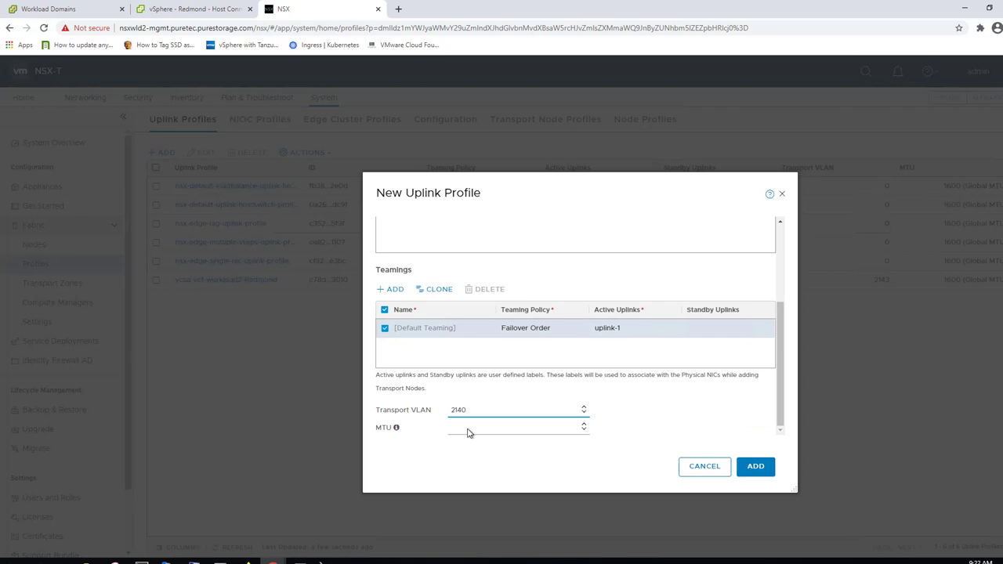
left_click(755, 466)
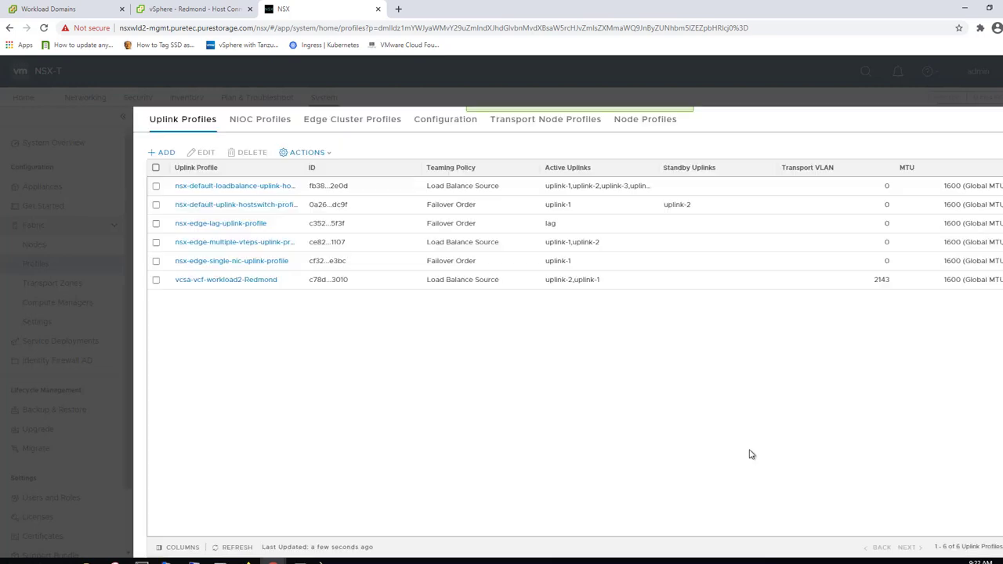
Step: Examine the Redmond cluster's host transport nodes managed by vcsa-vcf-workload2, and open the list of edge transport nodes
left_click(47, 31)
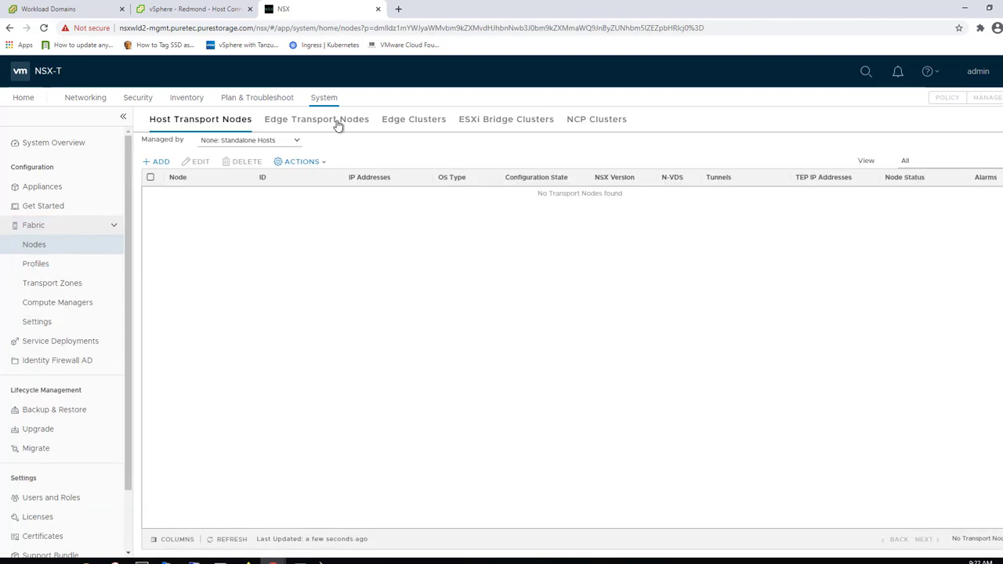
left_click(284, 140)
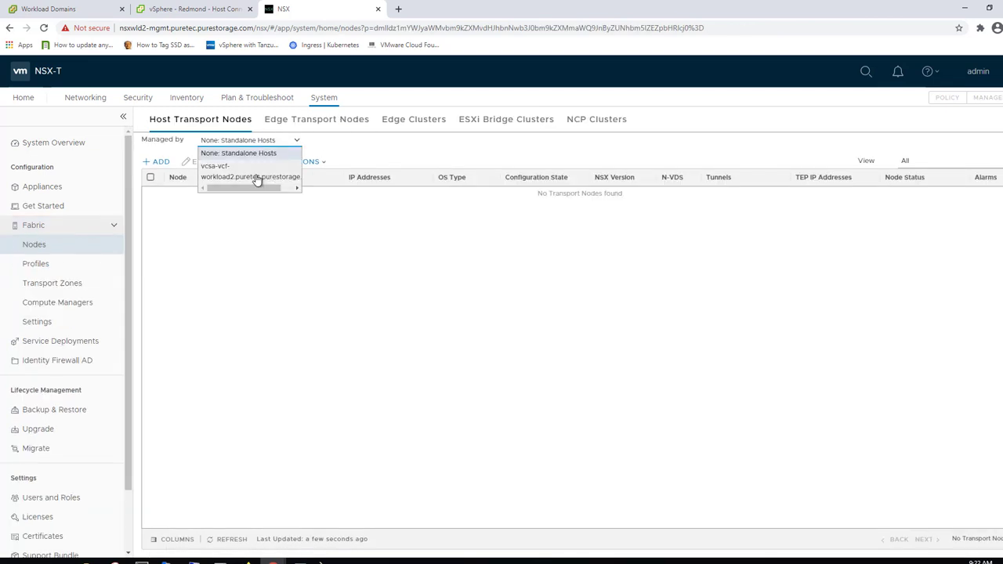
left_click(257, 179)
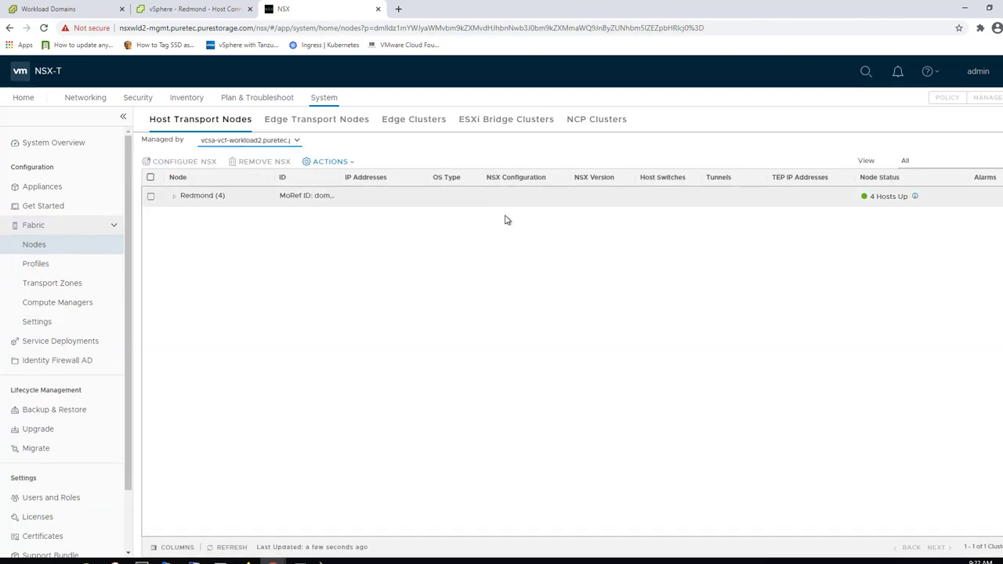
left_click(175, 196)
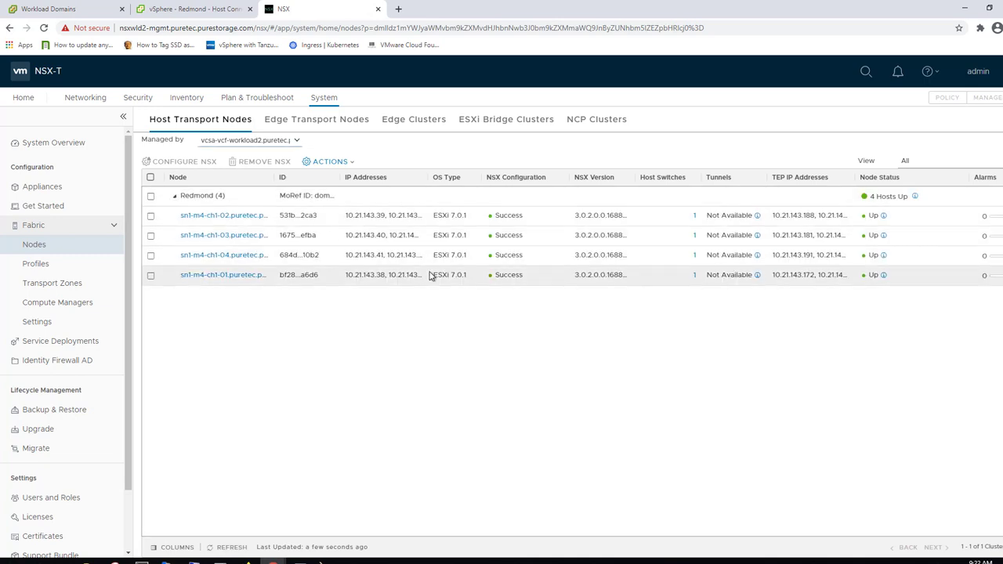
left_click(331, 132)
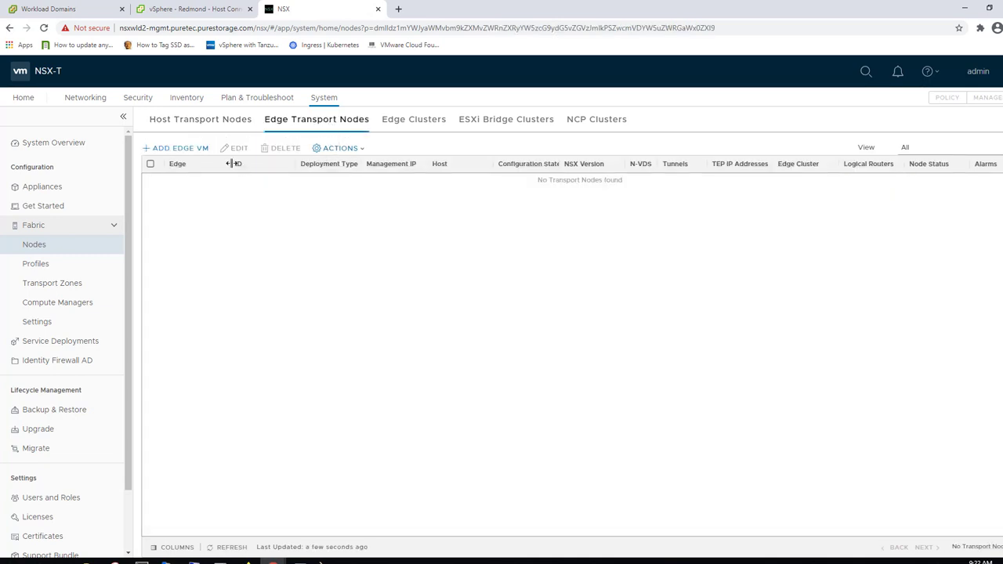
Step: Start a new edge VM named WLD2-Edge1 with host name nsx-edge-gw1.puretec.purestorage.com and the Large form factor
left_click(182, 150)
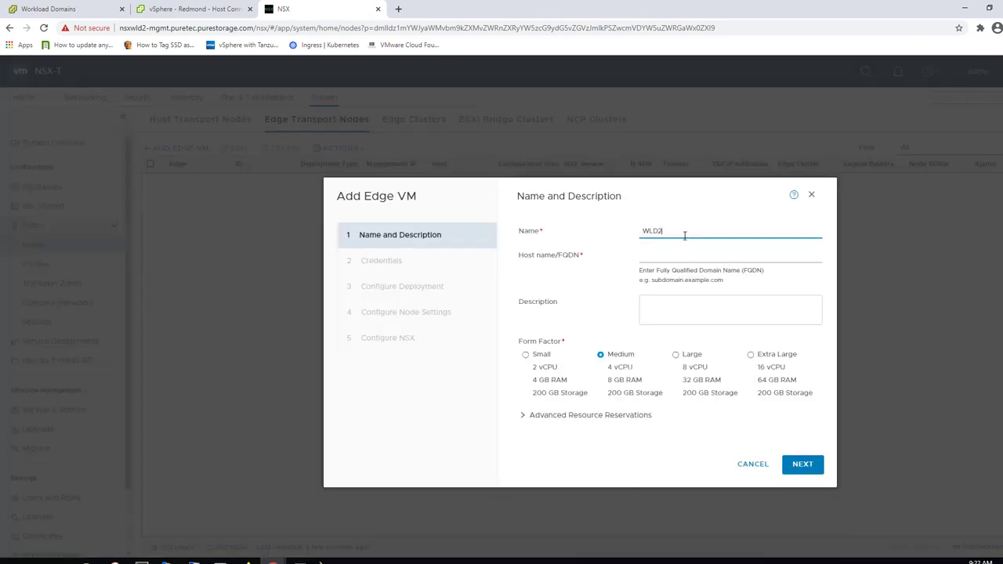
left_click(676, 257)
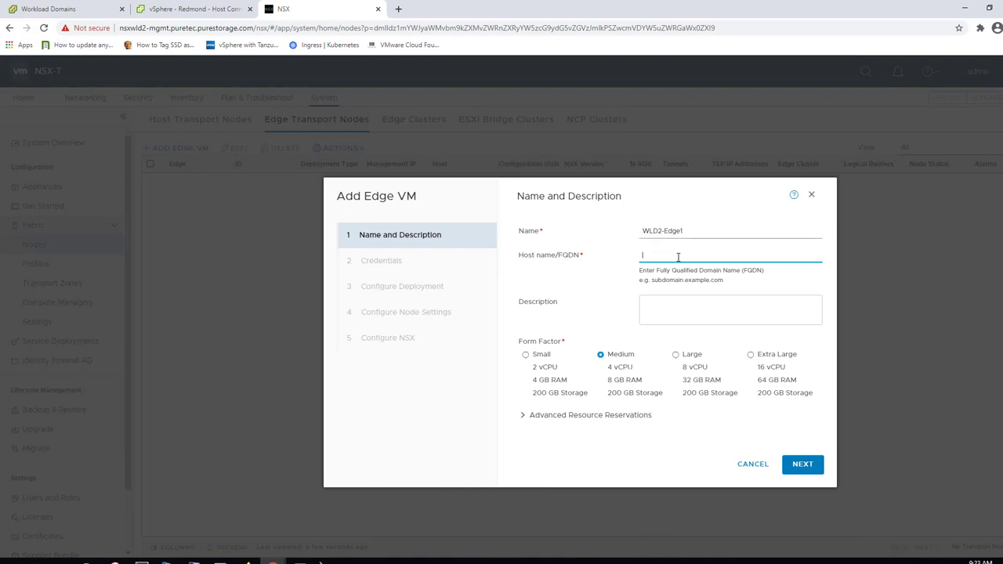
type("nsx-edge-01.puretec.purestorage.com")
left_click(676, 355)
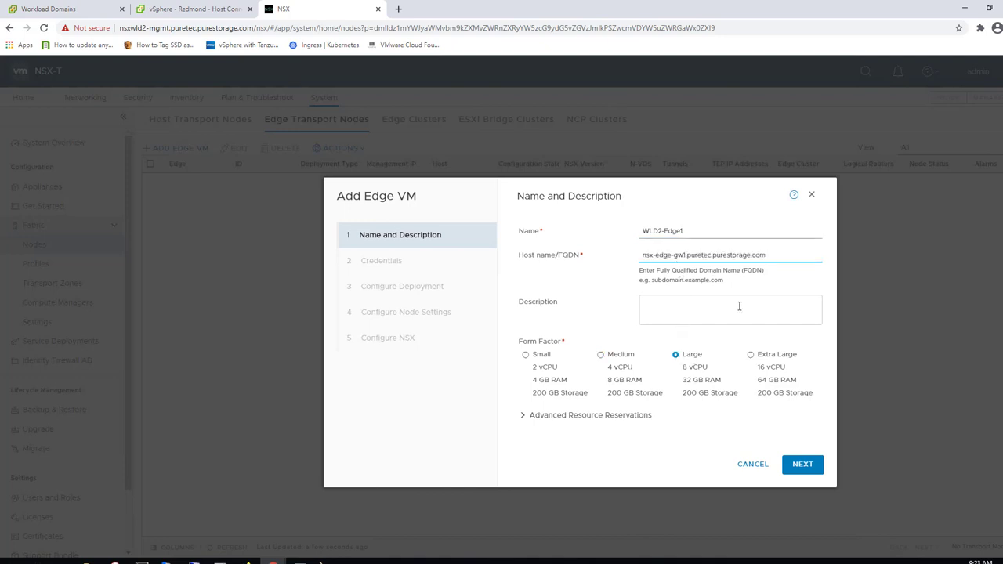
left_click(801, 464)
Step: Enter and confirm the edge VM's CLI and system root passwords, allowing SSH login for both accounts
left_click(681, 311)
key("ctrl+v")
left_click(682, 326)
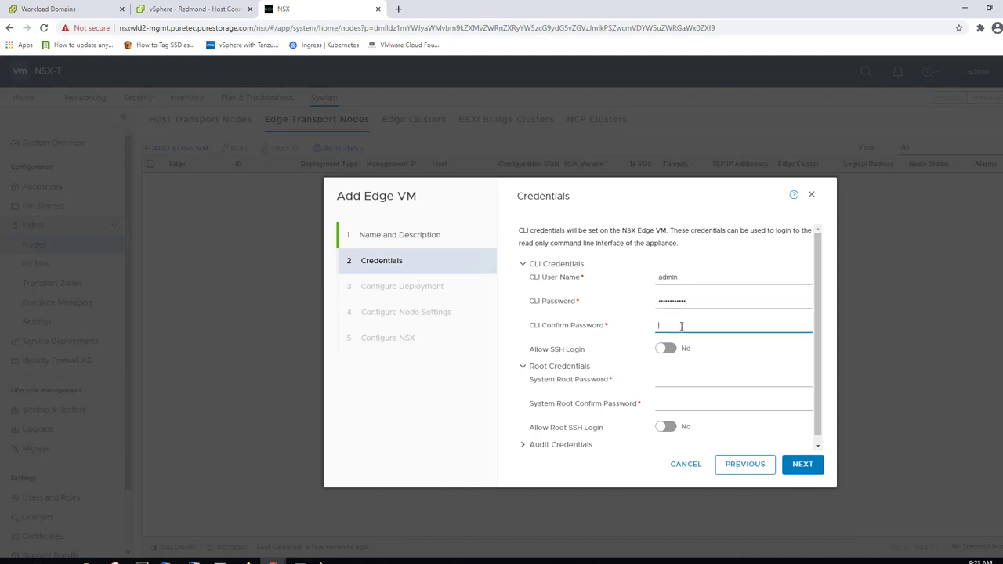
key("ctrl+v")
left_click(668, 349)
left_click(672, 385)
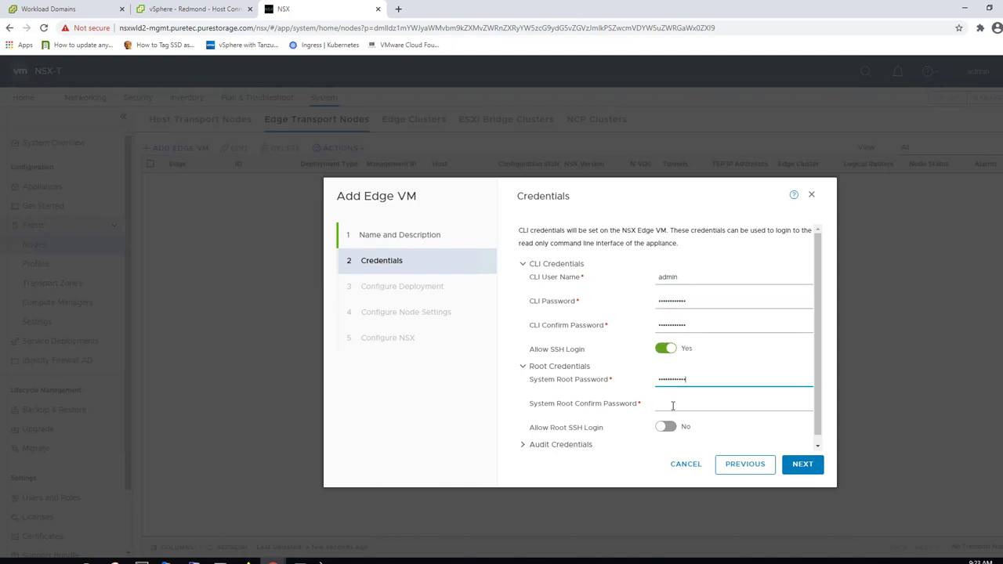
left_click(672, 405)
key("ctrl+v")
scroll(676, 411, "down", 1)
left_click(665, 418)
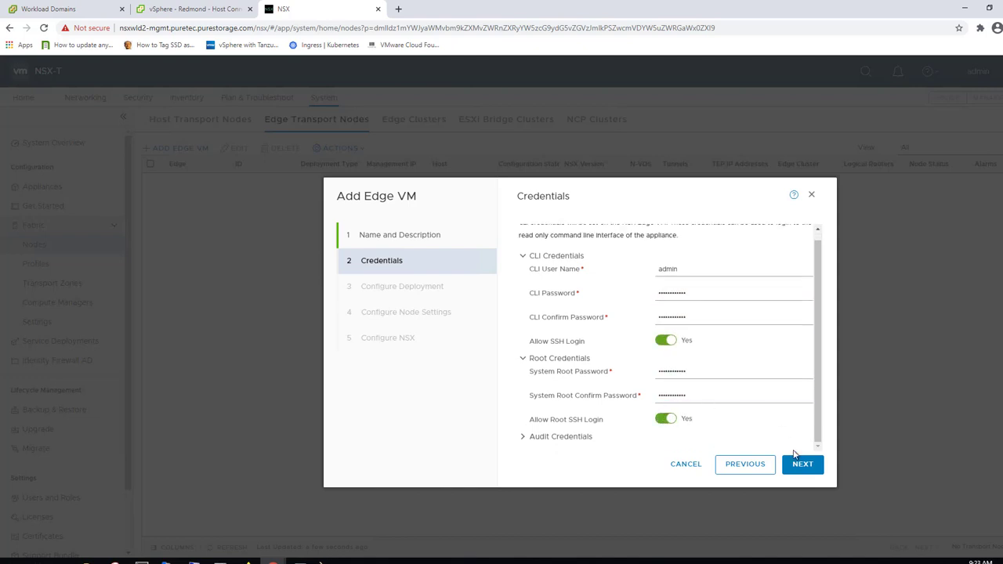
left_click(805, 473)
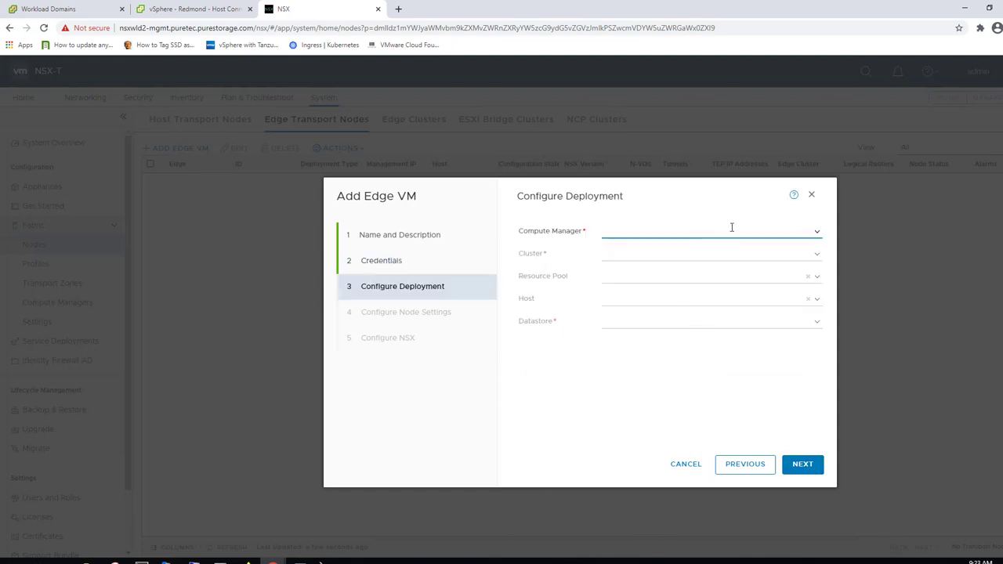
Step: Set the edge deployment to compute manager vcsa-vcf-workload2.puretec.purestorage.com, cluster Redmond, resource pool Resources and datastore vvols-iSCSI-WLD2
left_click(815, 232)
left_click(708, 249)
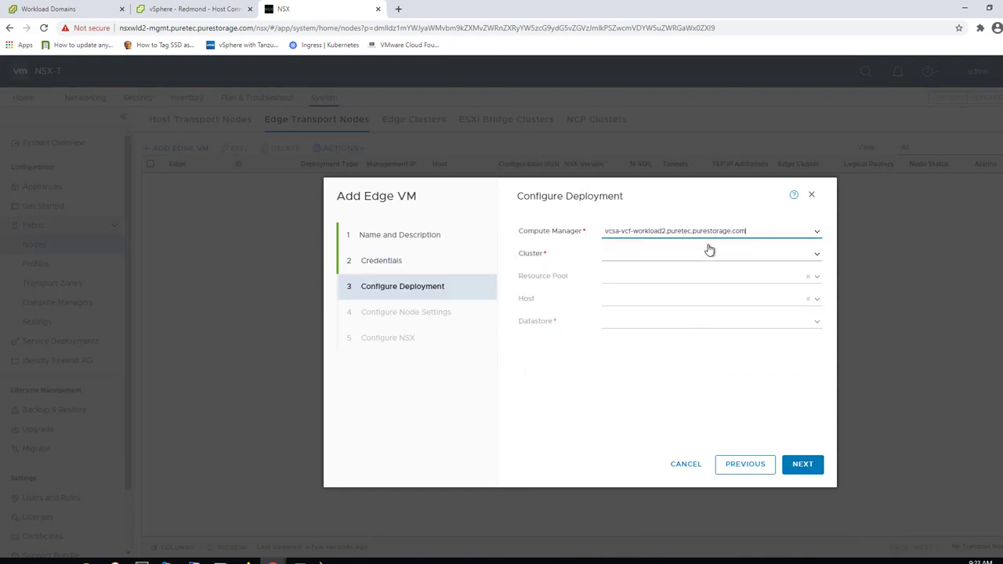
left_click(816, 256)
left_click(678, 269)
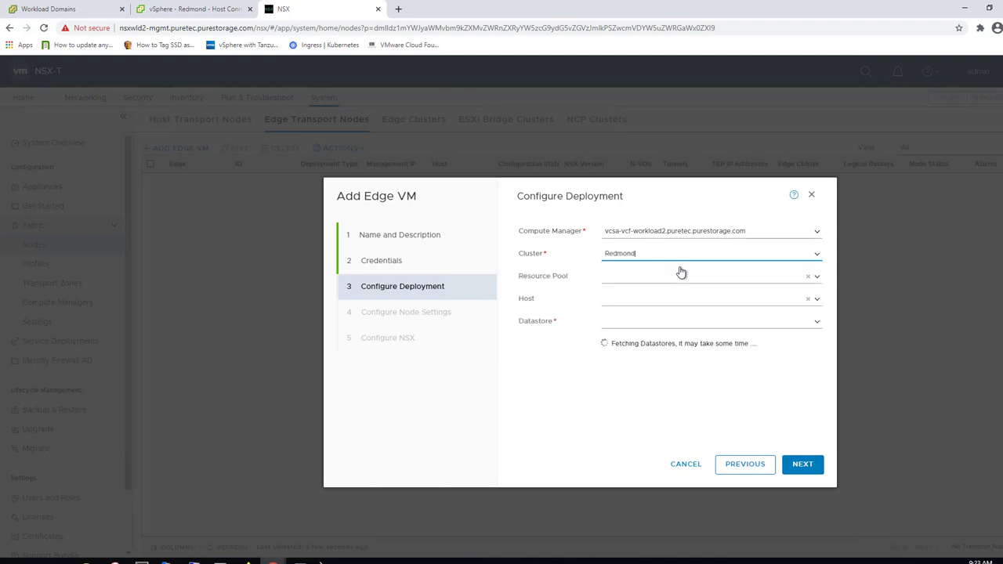
left_click(816, 280)
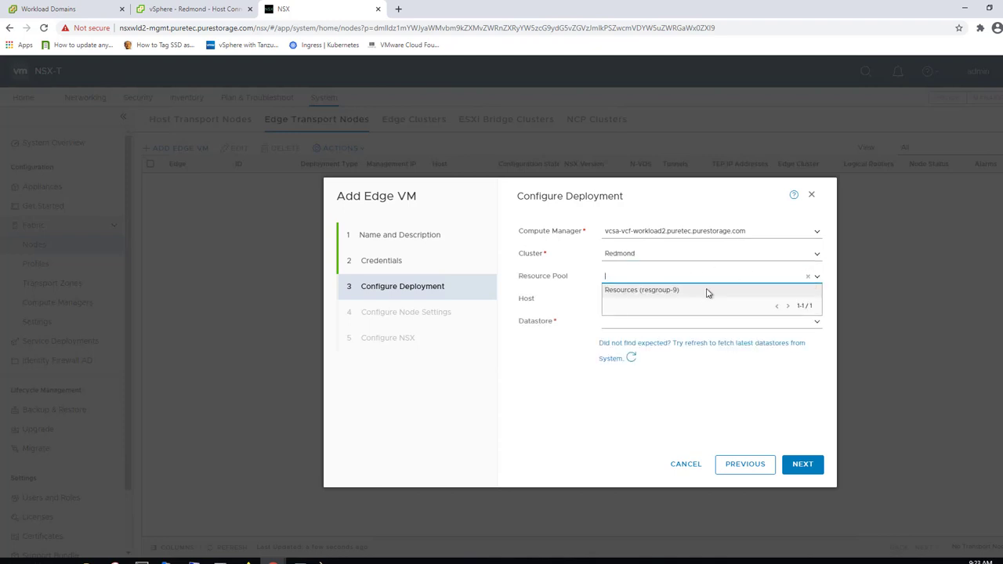
left_click(683, 294)
left_click(816, 323)
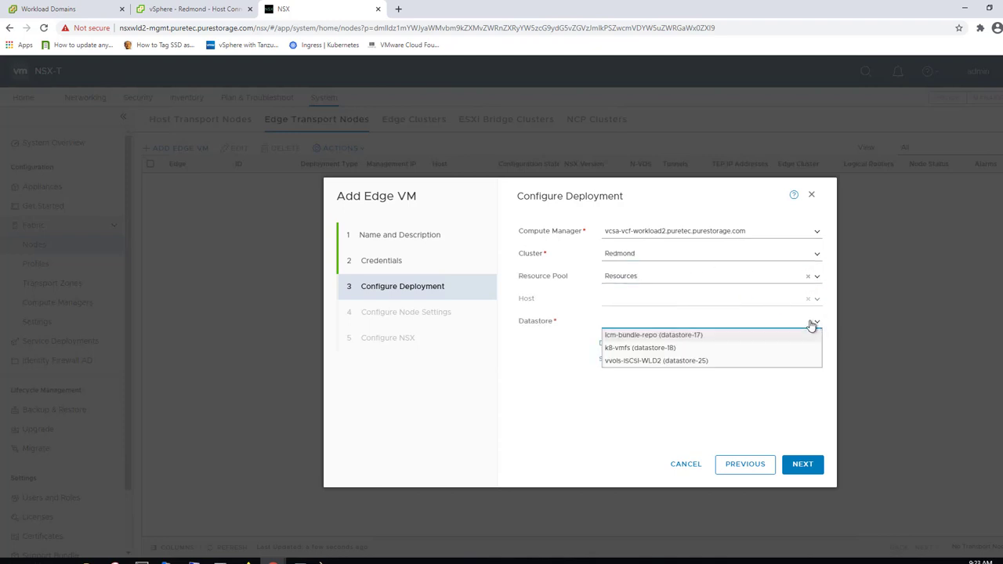
left_click(668, 362)
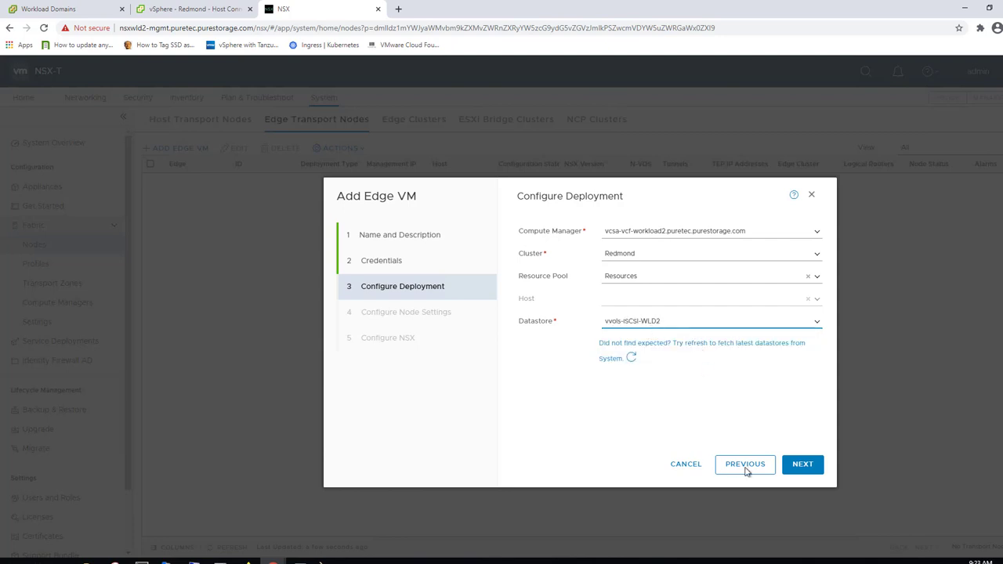
left_click(801, 464)
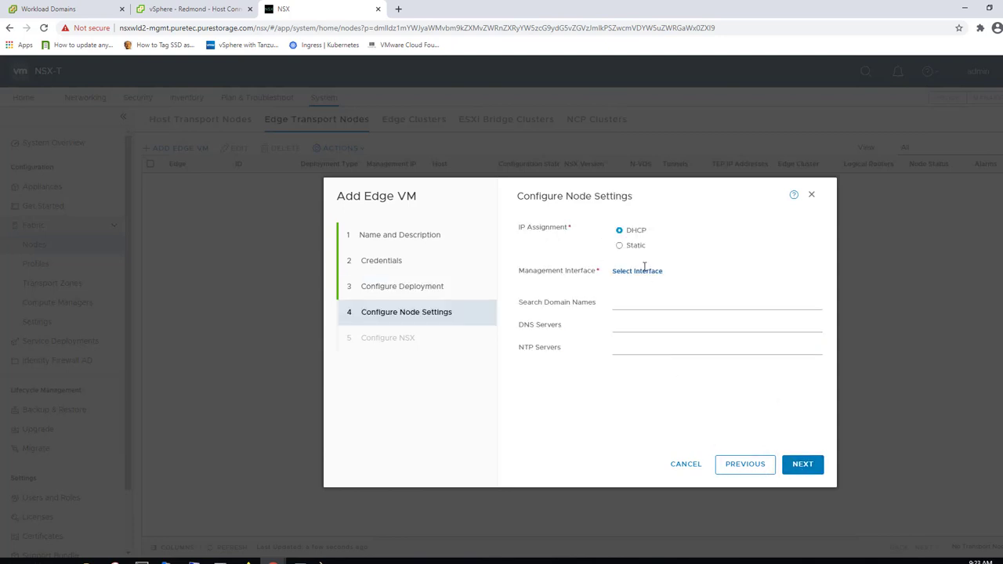
Step: Assign the edge node the static management IP 10.21.143.148/24 with default gateway 10.21.143.1
left_click(635, 246)
left_click(703, 266)
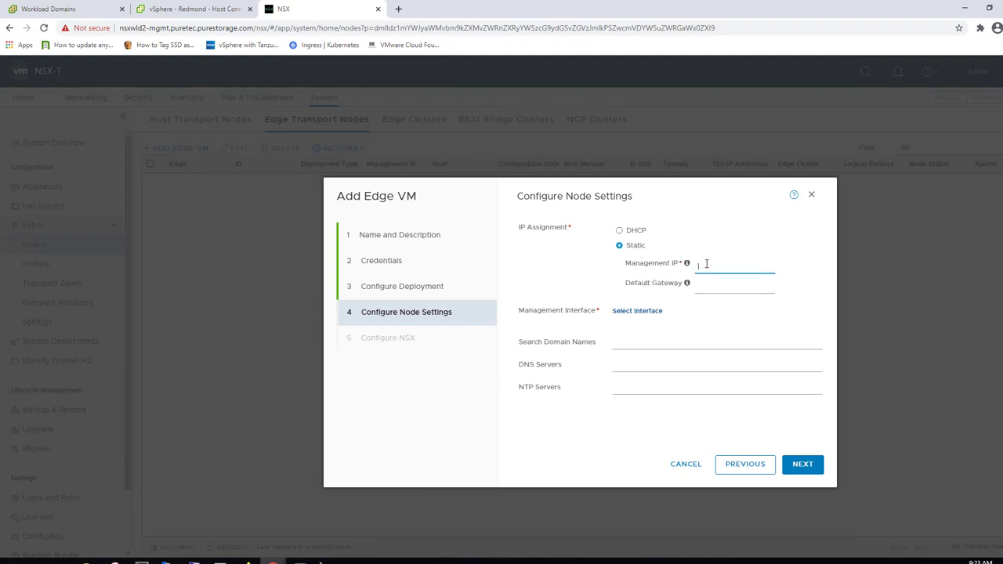
type("10")
type(".21.143.148/24")
left_click(729, 287)
type("10")
Step: Select the Workload2-vcsa-vcf-workload2--vds01-management distributed portgroup as the edge node's management interface
left_click(649, 313)
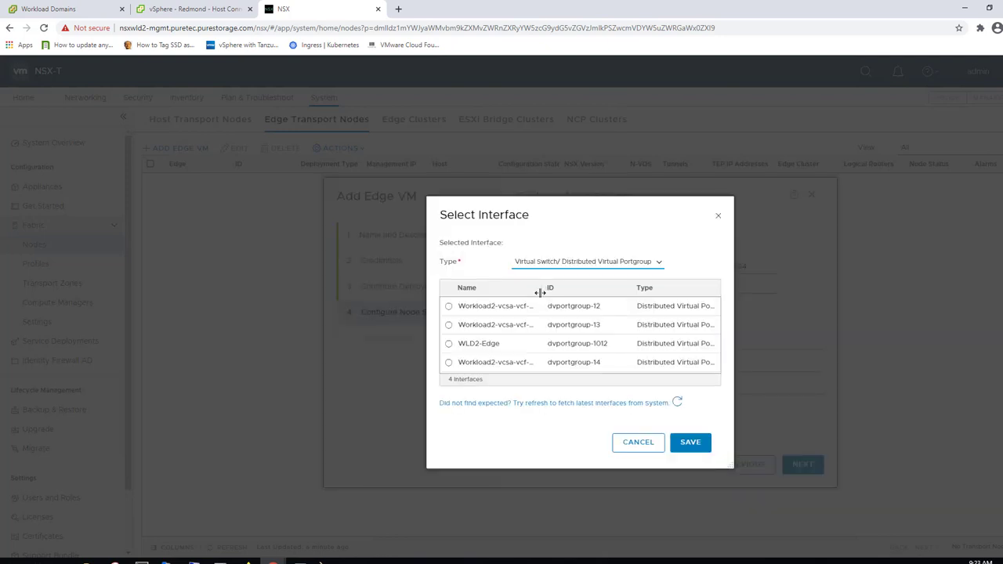
left_click_drag(542, 291, 647, 291)
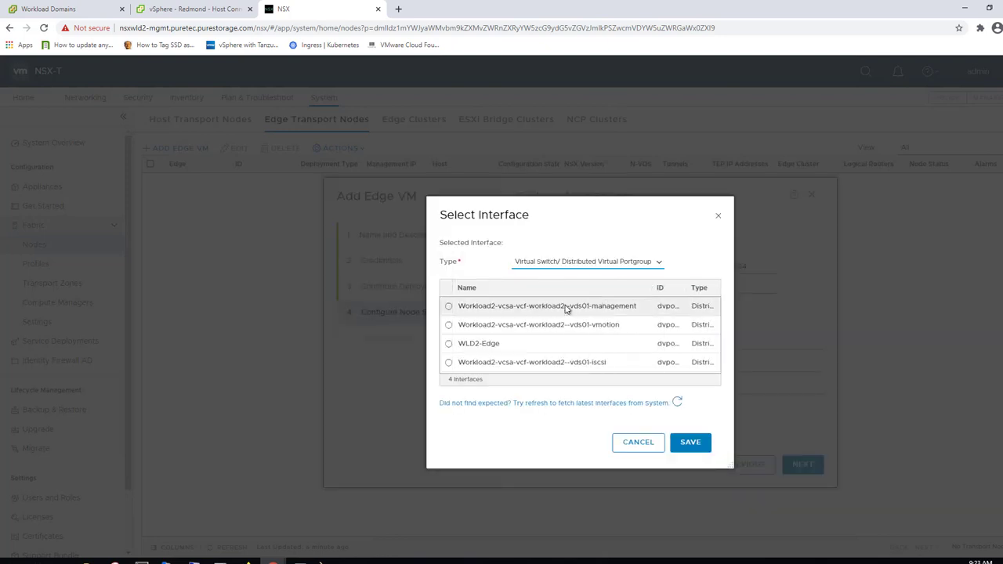
left_click(449, 306)
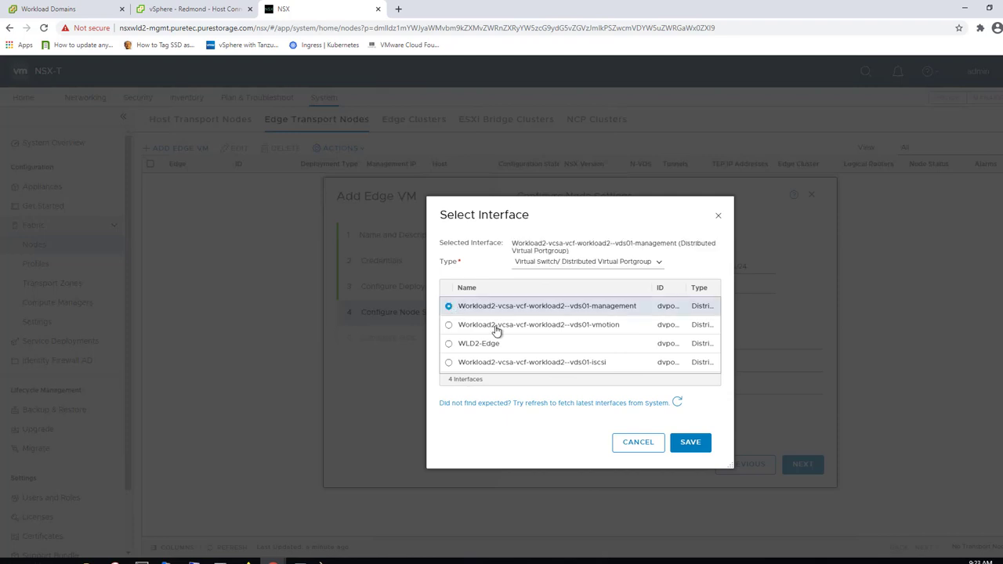
left_click(697, 445)
Step: Set the search domain to puretec.purestorage.com, the DNS server to 10.21.93.16 and the NTP server to 10.21.143.100
left_click(658, 346)
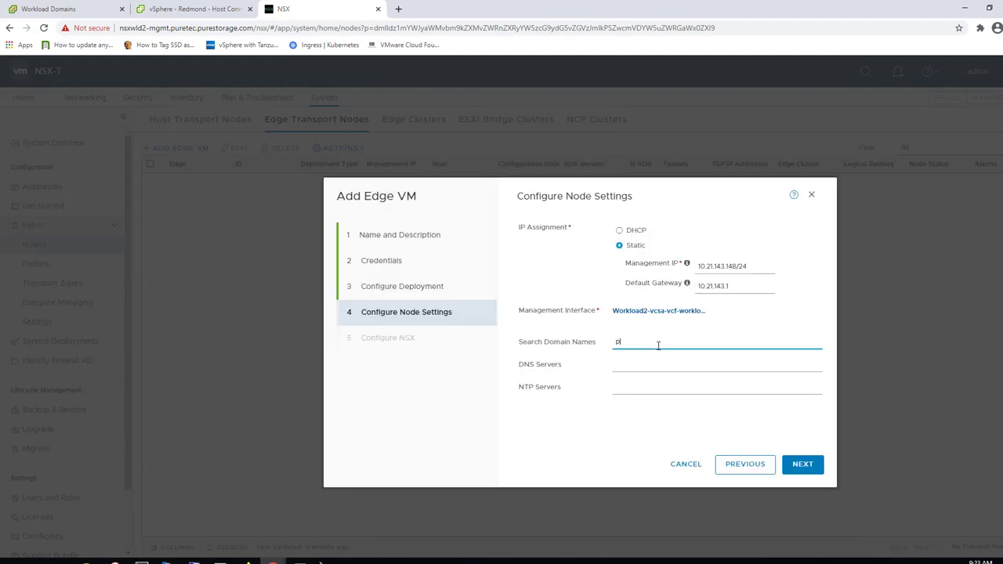
type("puretec.purestorage.com")
key("Tab")
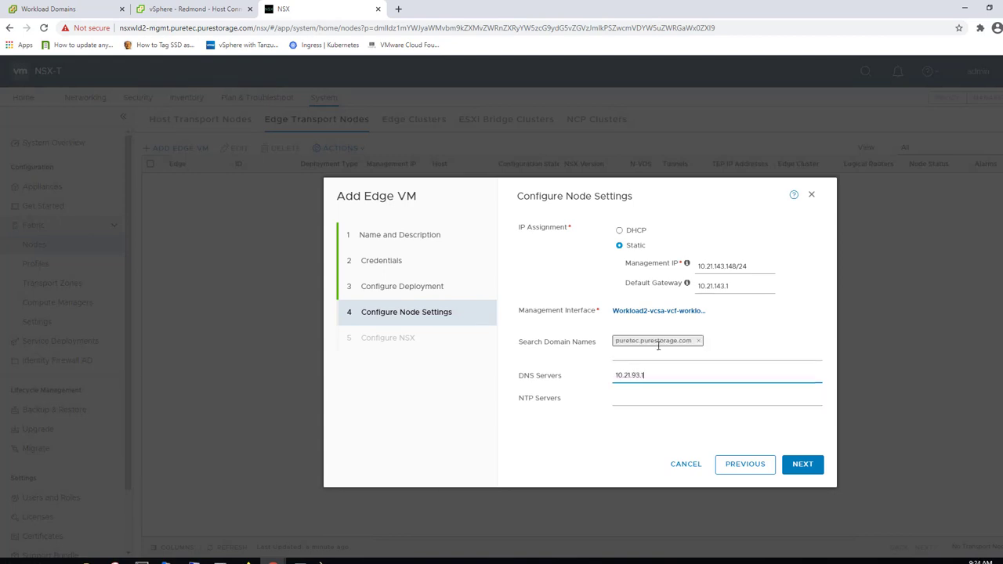
left_click(650, 396)
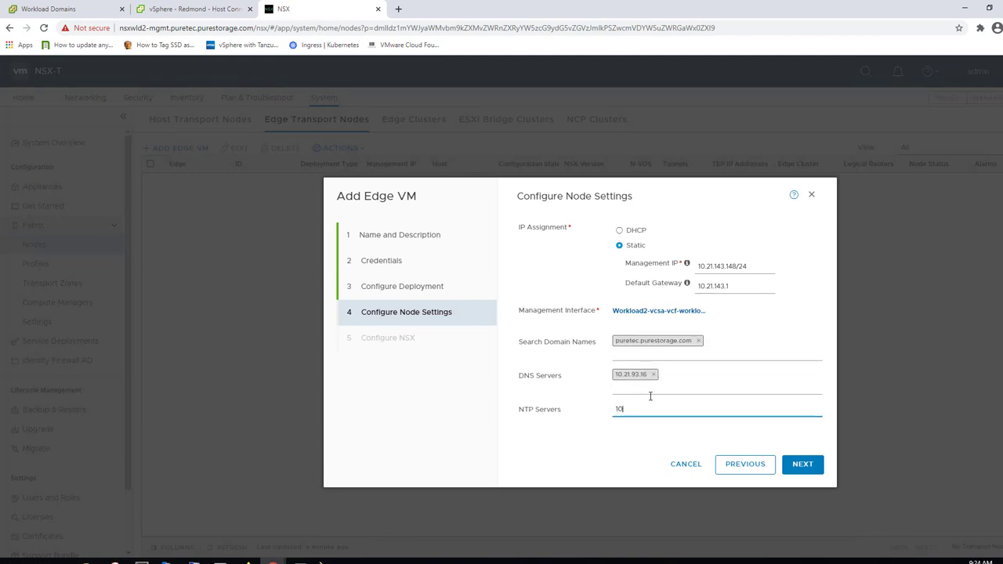
left_click(721, 377)
left_click(802, 463)
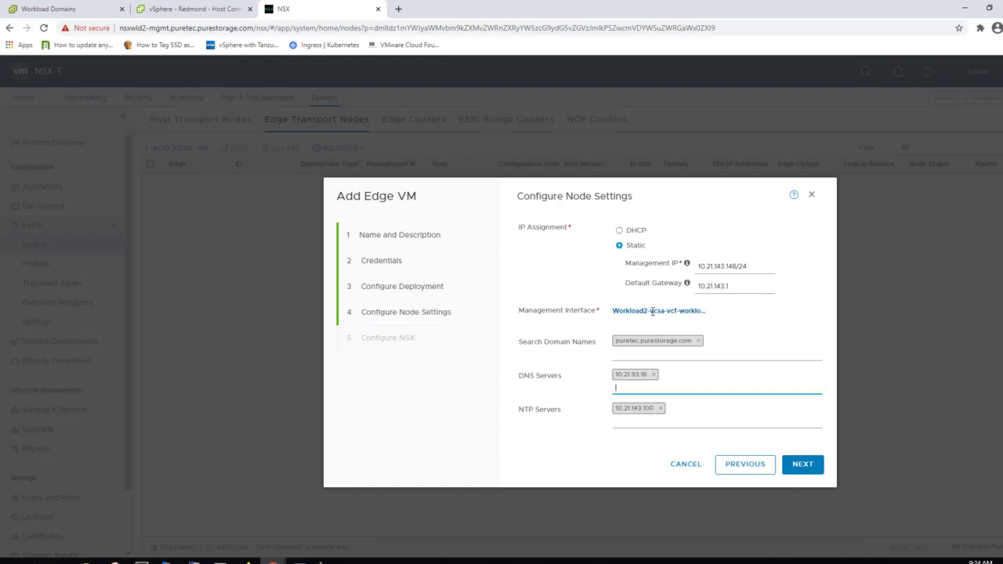
Step: Give the edge switch transport zones overlay-tz-nsxwld2-mgmt.puretec.purestorage.com and nsx-vlan-transportzone, with uplink profile edge-uplink-wld2
left_click(800, 303)
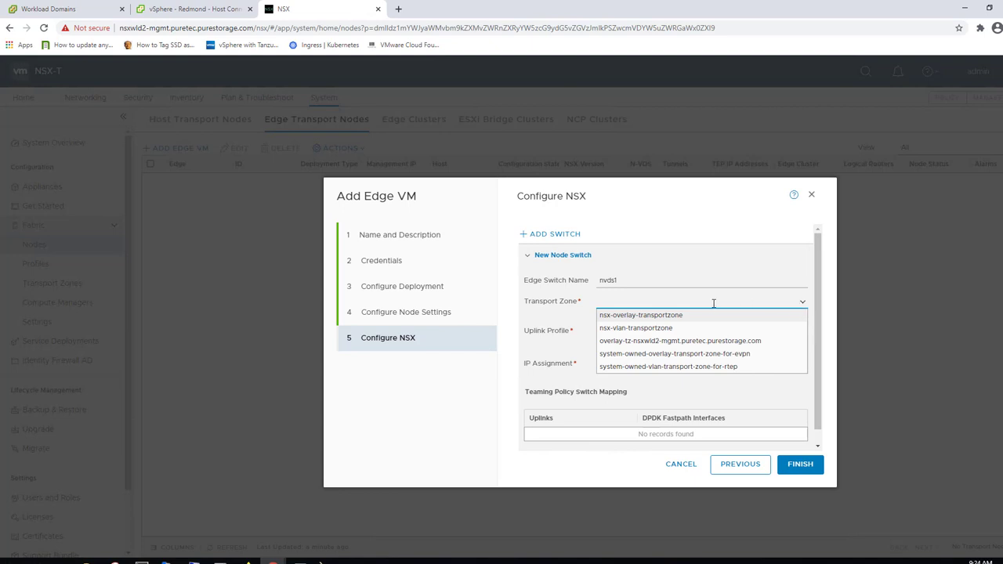
left_click(694, 346)
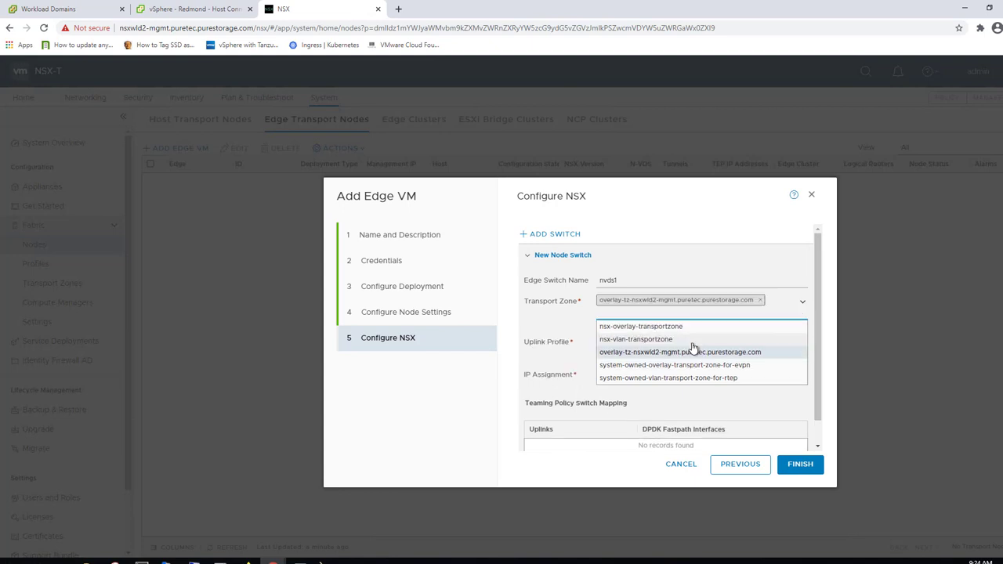
left_click(640, 340)
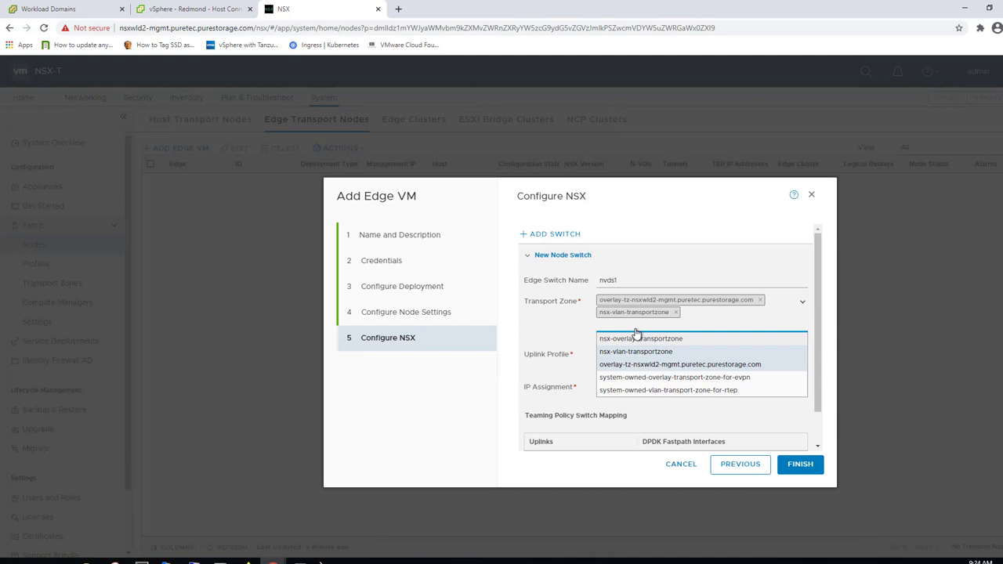
left_click(549, 337)
left_click(804, 359)
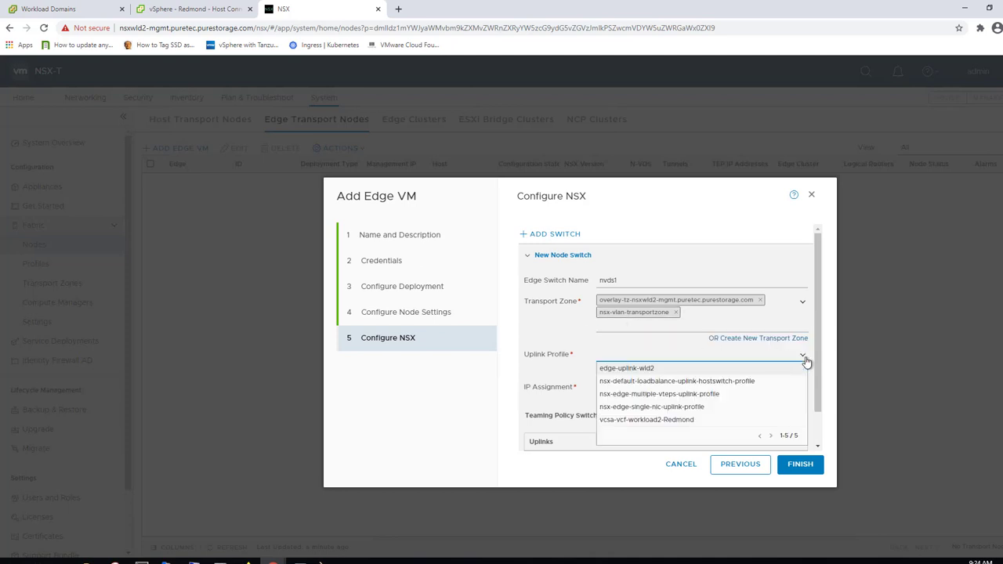
left_click(637, 367)
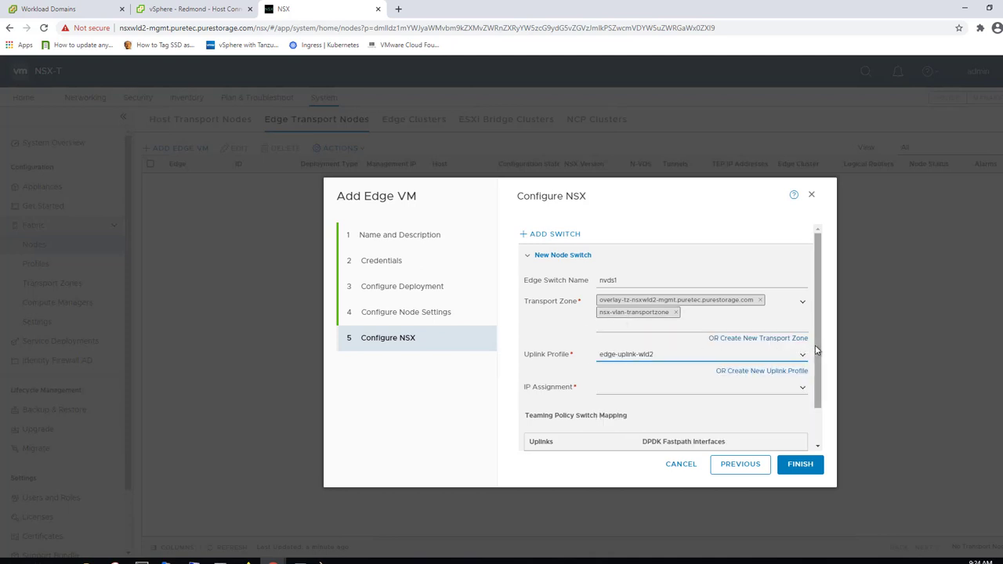
Step: Set the edge switch's IP assignment to Use IP Pool with the WLD2-Pool pool
left_click_drag(816, 347, 822, 402)
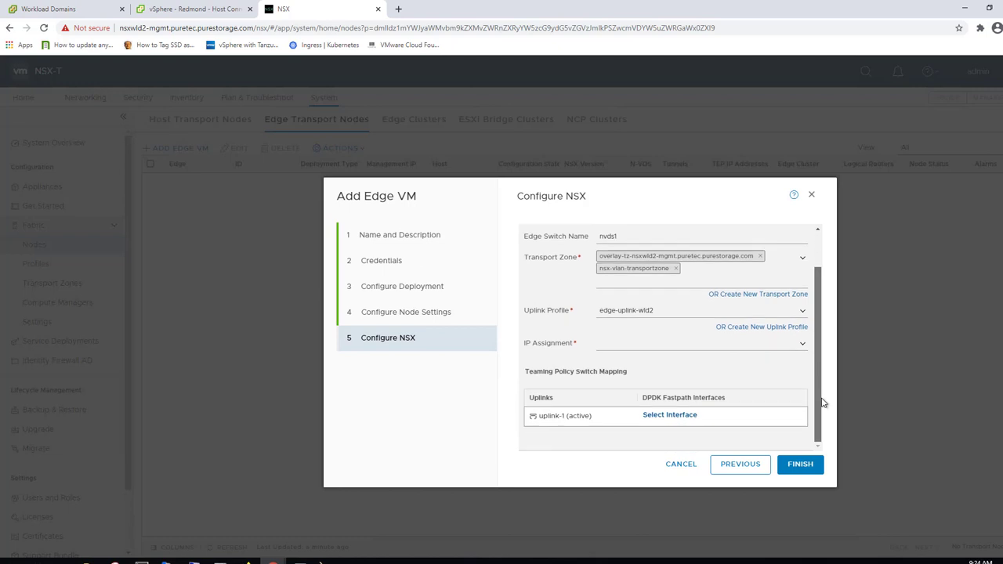
left_click(802, 345)
left_click(627, 357)
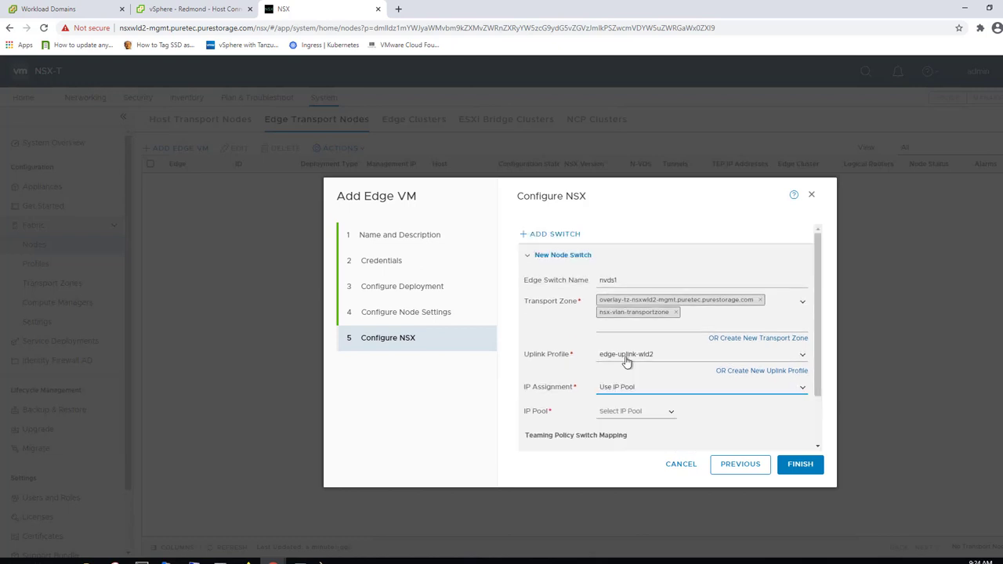
left_click(656, 413)
left_click(640, 425)
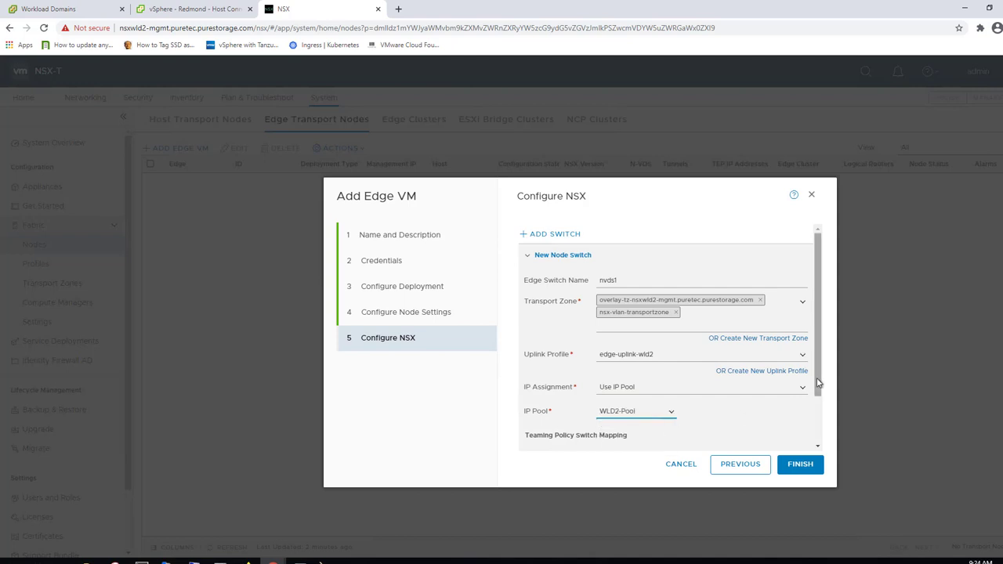
Step: Map uplink-1 to the WLD2-Edge distributed portgroup and finish adding the edge VM
left_click_drag(817, 385, 829, 456)
left_click(678, 415)
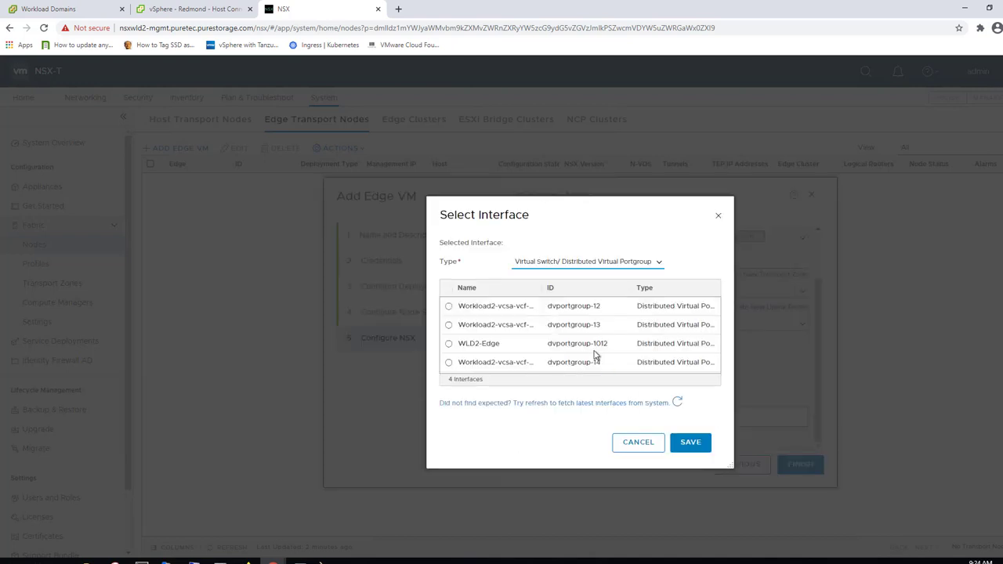
left_click(448, 345)
left_click(692, 444)
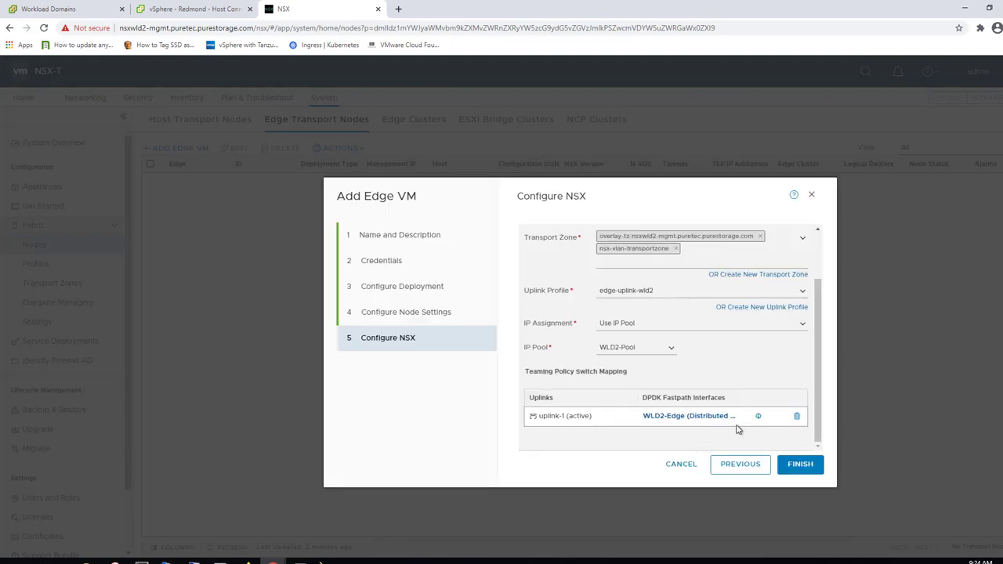
left_click(806, 470)
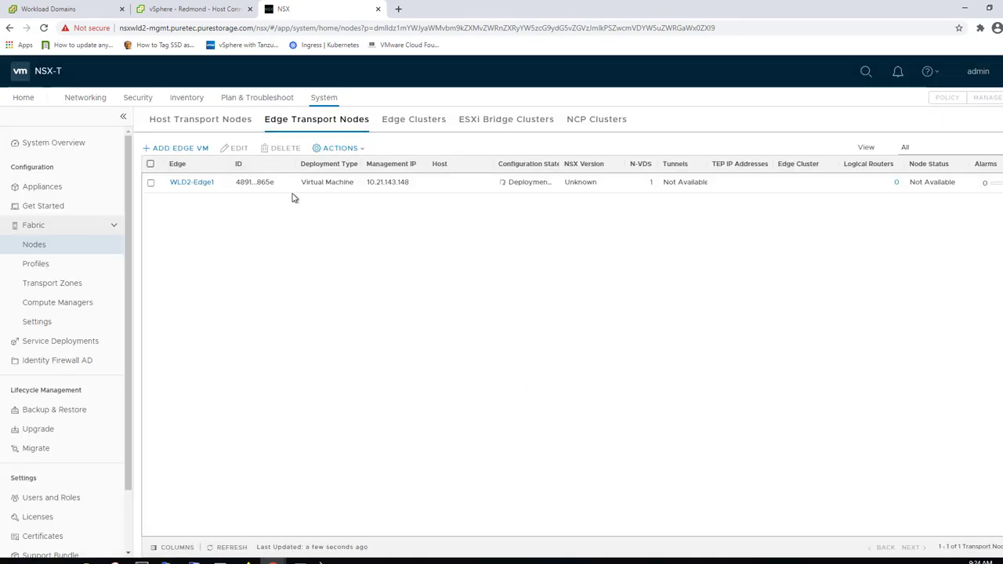
Step: Switch to the vSphere Client and check the deployment of WLD2-Edge1 in the Redmond cluster
left_click(194, 10)
left_click(69, 367)
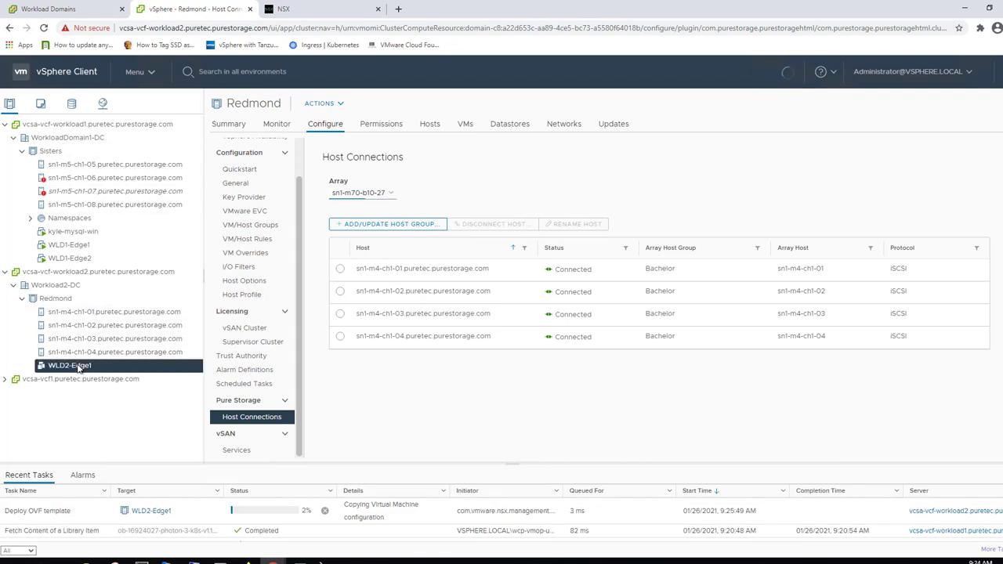
left_click(63, 298)
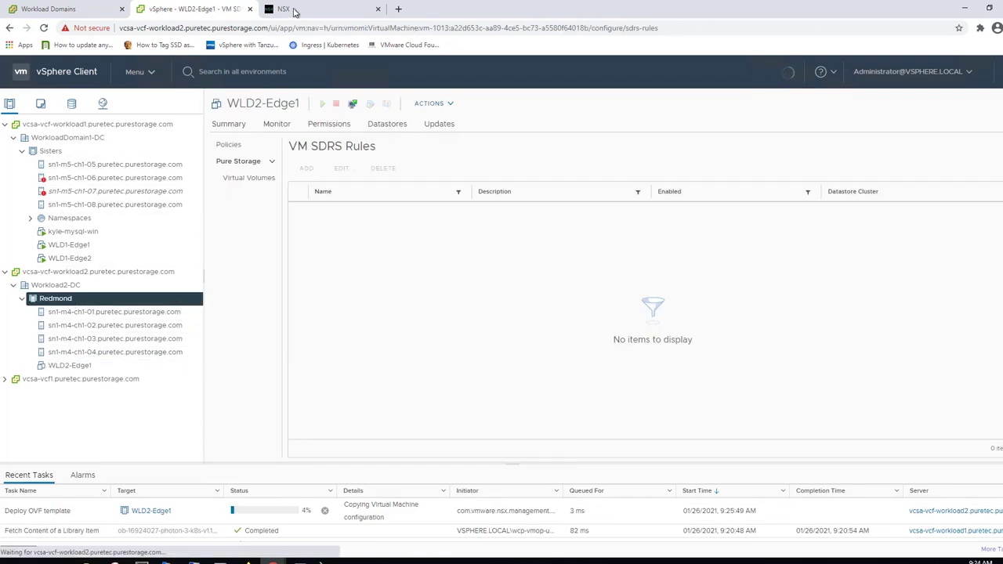
Step: Switch to NSX-T and start adding a second edge VM to the edge transport nodes
left_click(294, 11)
left_click(180, 149)
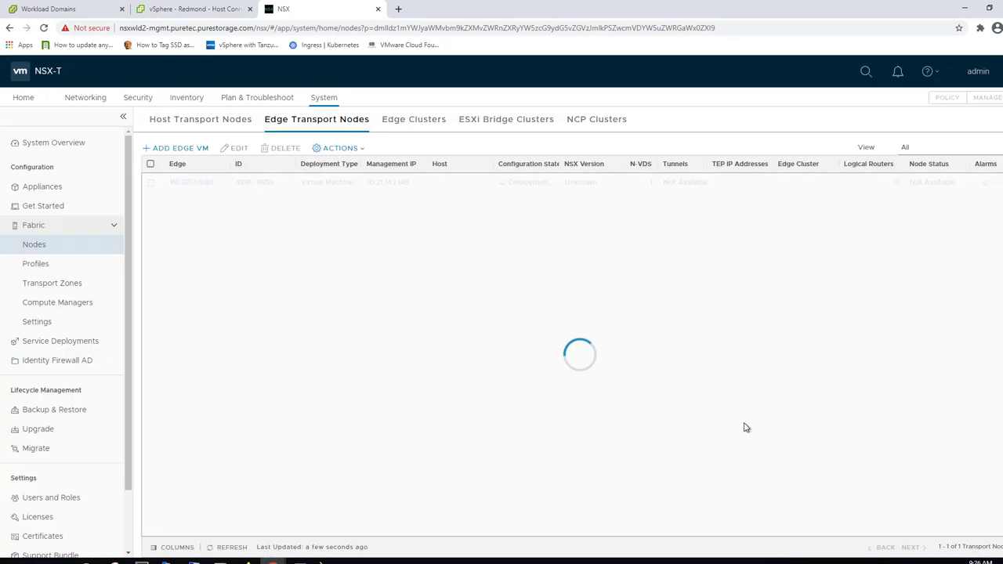
Step: Switch to the vSphere Client and check the deployment of WLD2-Edge2 in the Redmond cluster
left_click(177, 10)
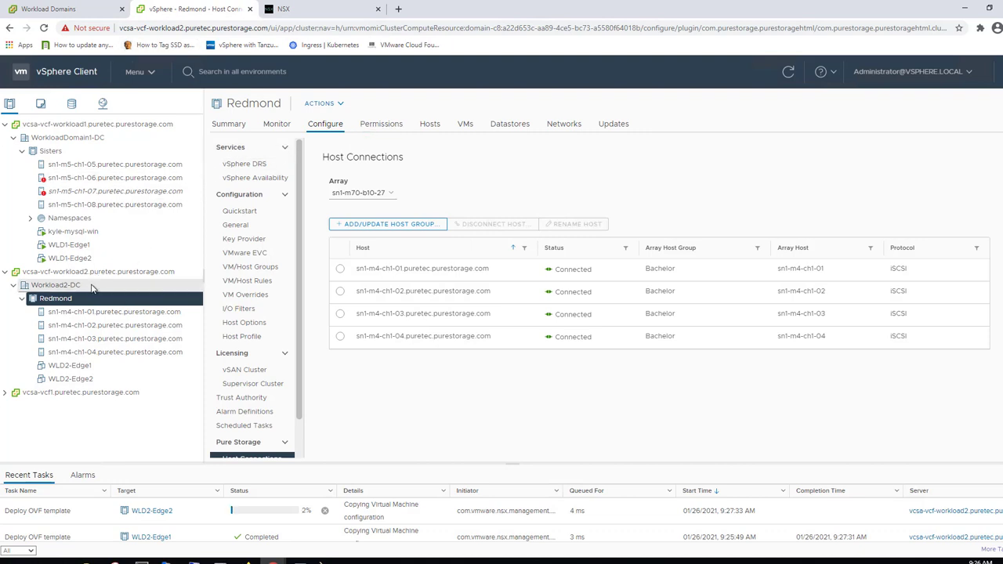
left_click(13, 138)
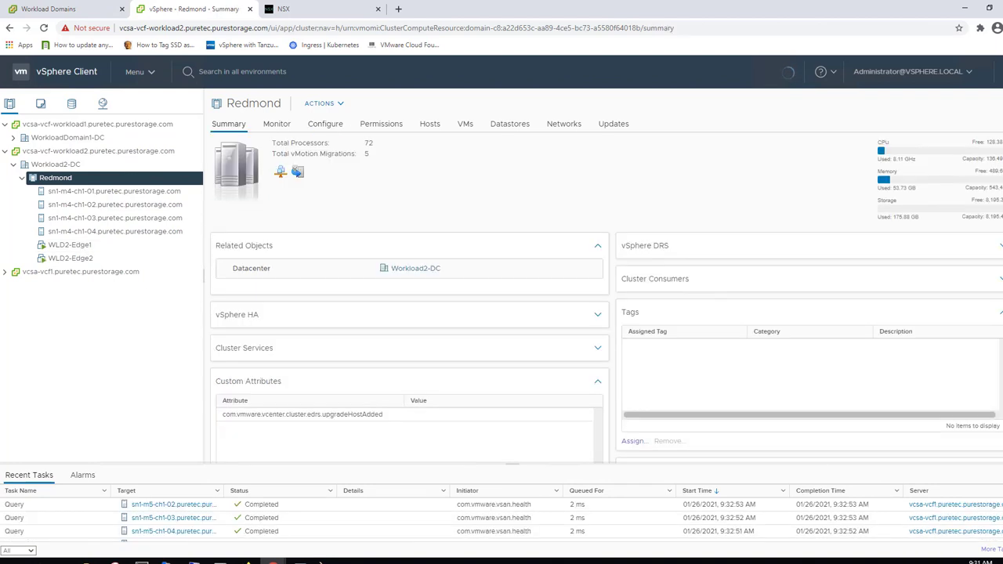
left_click(72, 257)
Step: Switch to NSX-T and create the edge cluster WLD2-EdgeCluster with edge nodes WLD2-Edge1 and WLD2-Edge2 as members
left_click(313, 10)
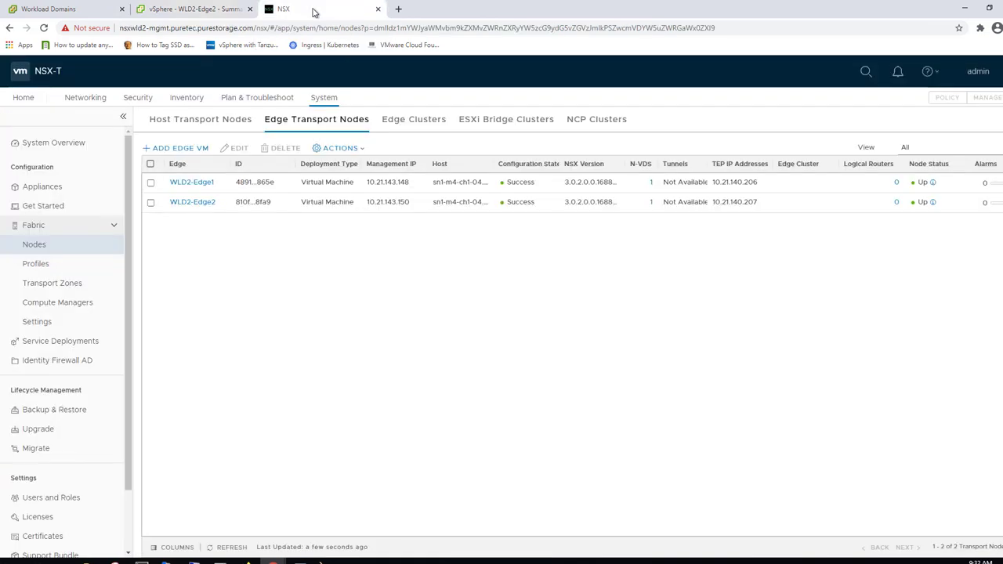
left_click(418, 122)
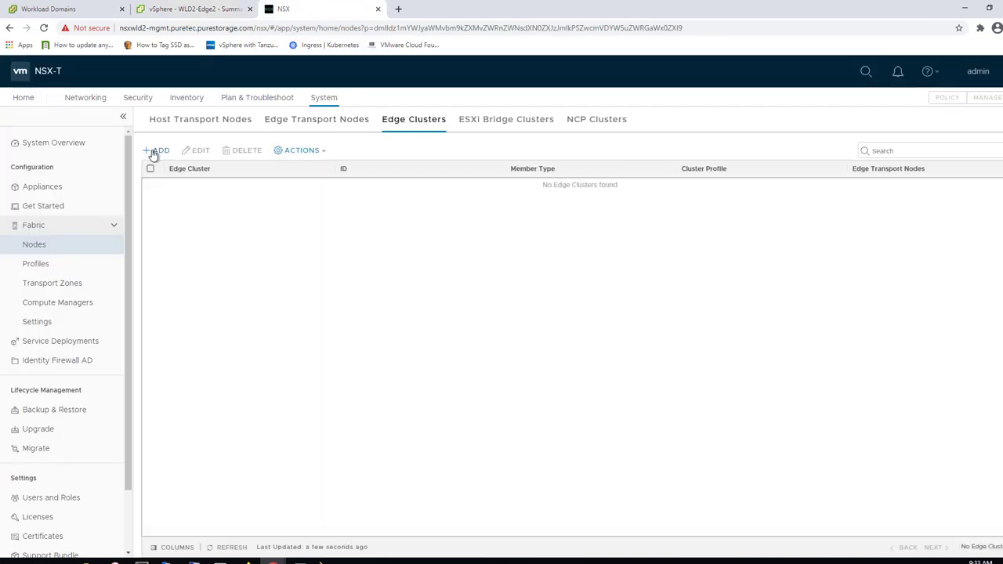
left_click(156, 150)
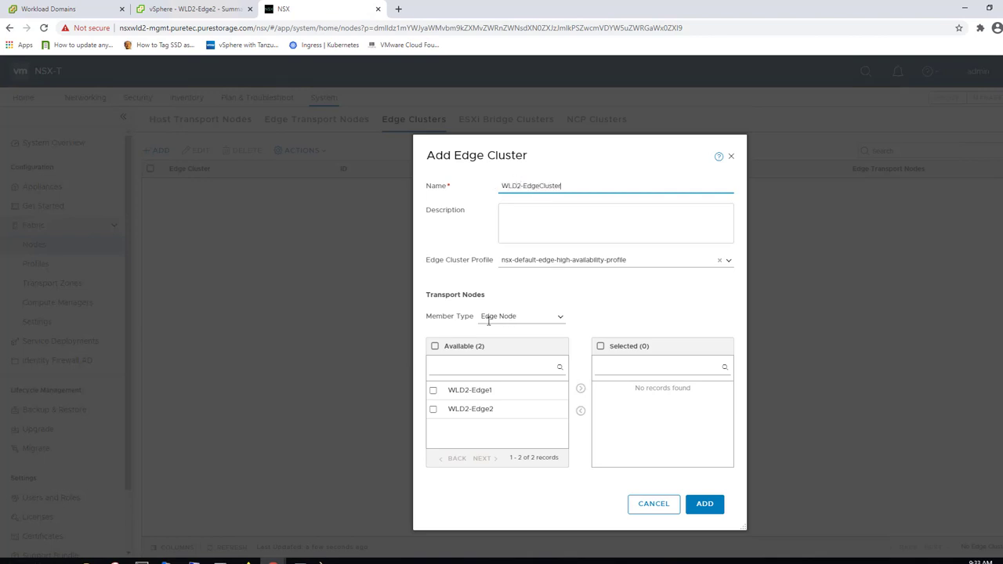
left_click(435, 347)
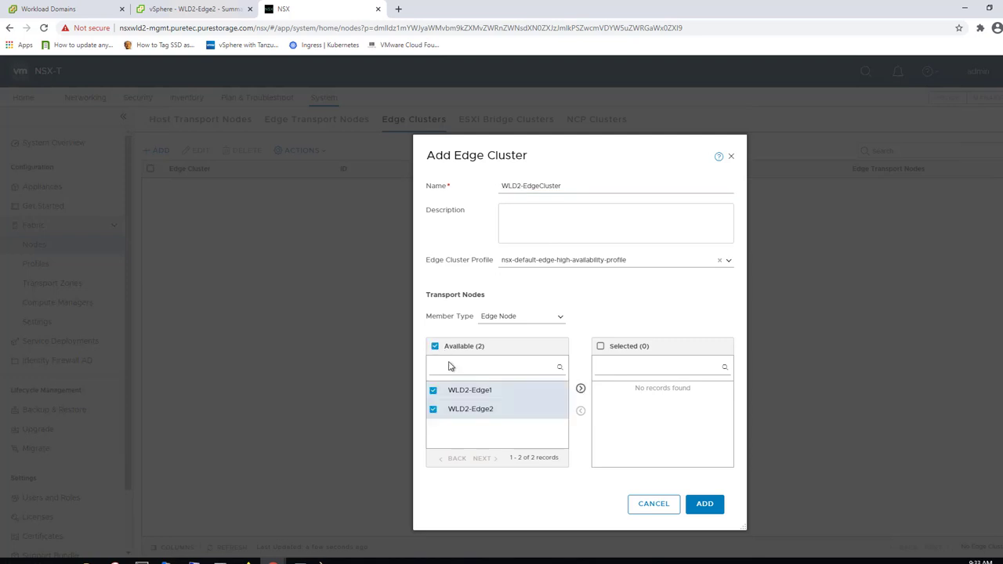
left_click(554, 318)
left_click(615, 310)
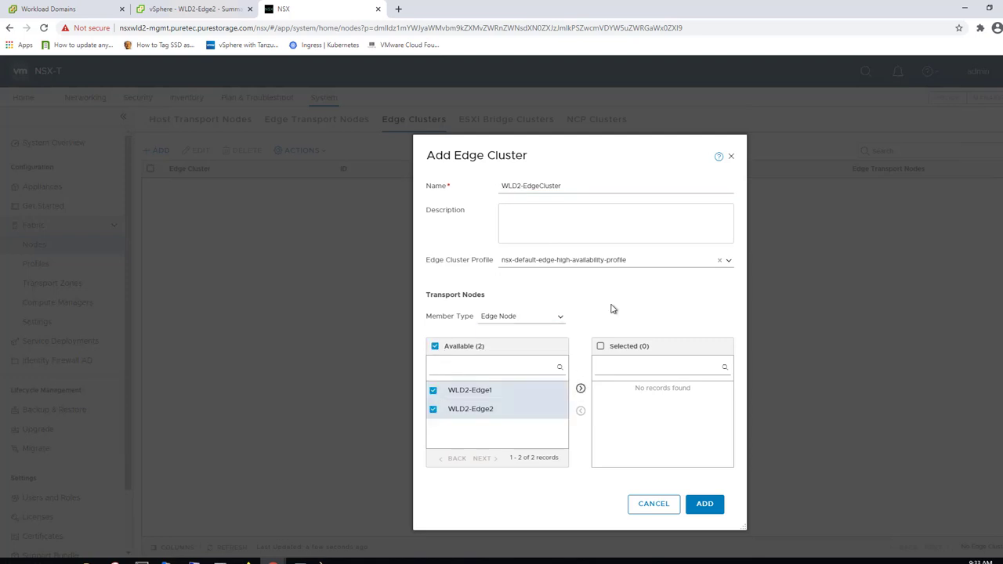
left_click(580, 388)
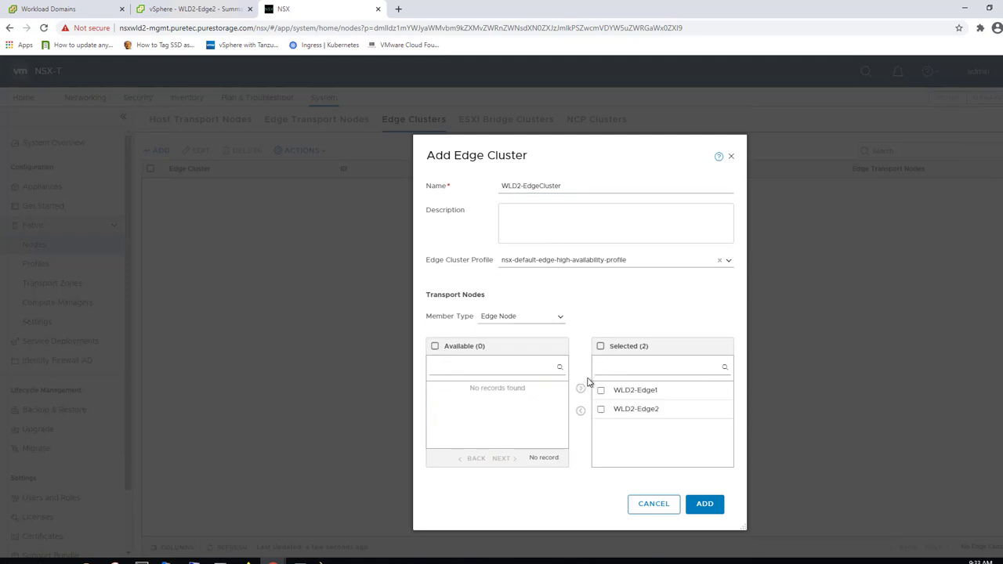
left_click(705, 503)
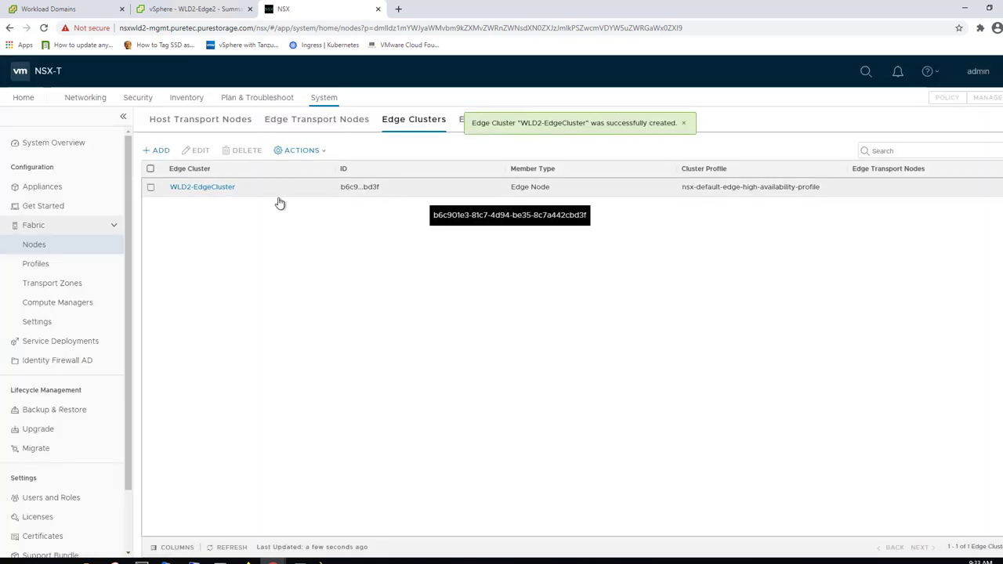
Step: Start a new network segment named WLD2-Segment in the nsx-vlan-transportzone transport zone
left_click(85, 104)
left_click(76, 101)
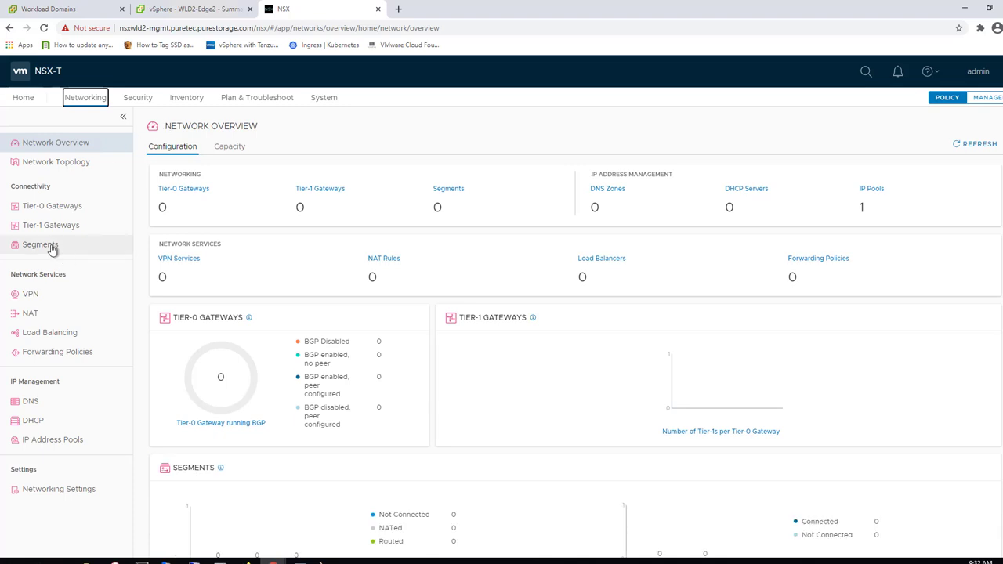
left_click(47, 246)
left_click(180, 160)
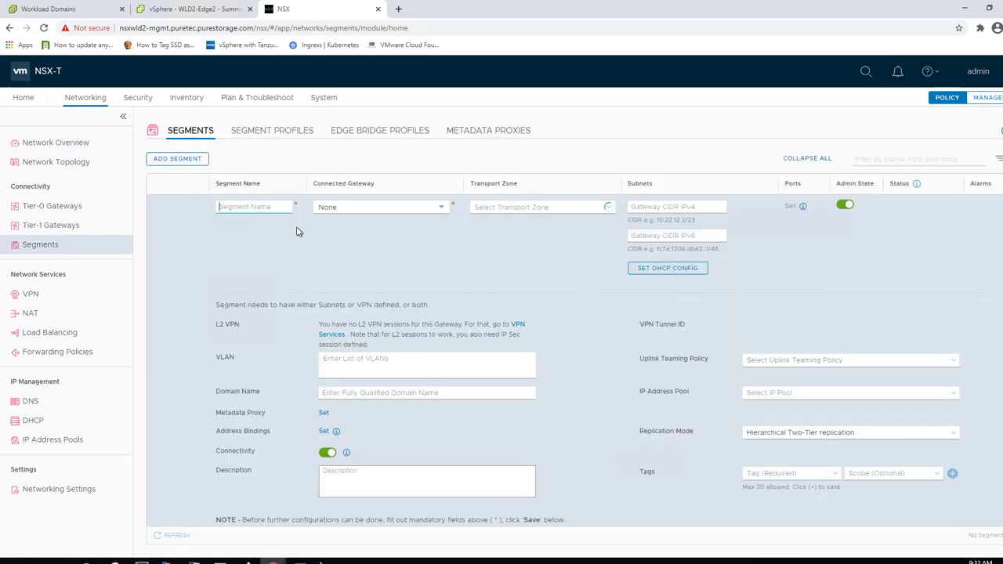
type("WLD2-Segment")
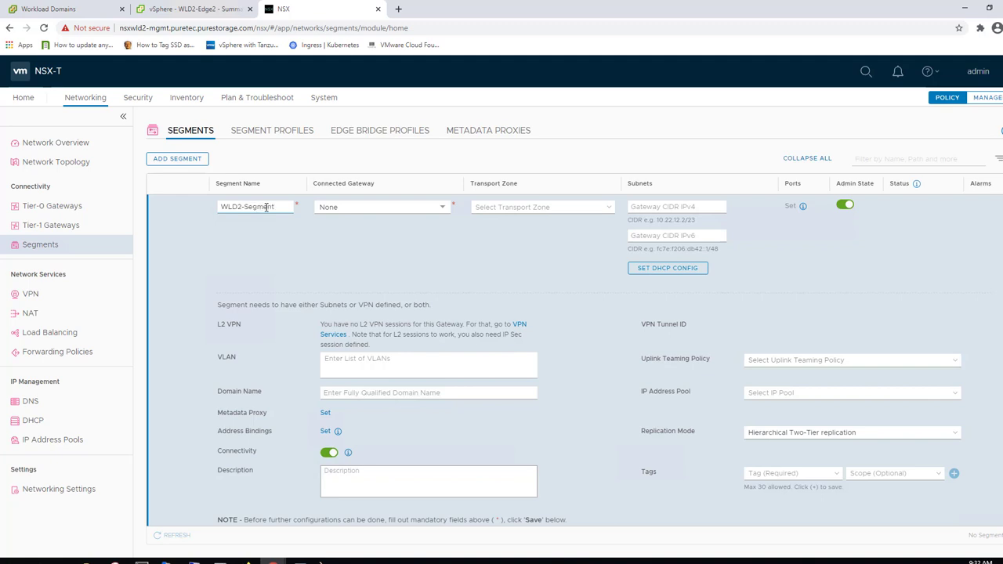
left_click(529, 208)
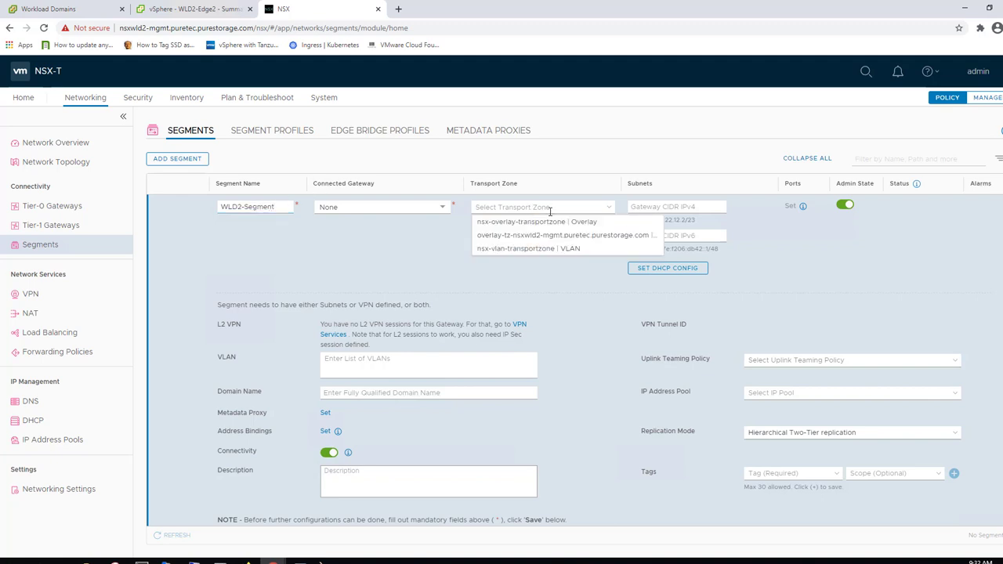
left_click(568, 248)
Step: Assign VLAN 2133 to the segment, save it and decline further configuration
left_click(424, 361)
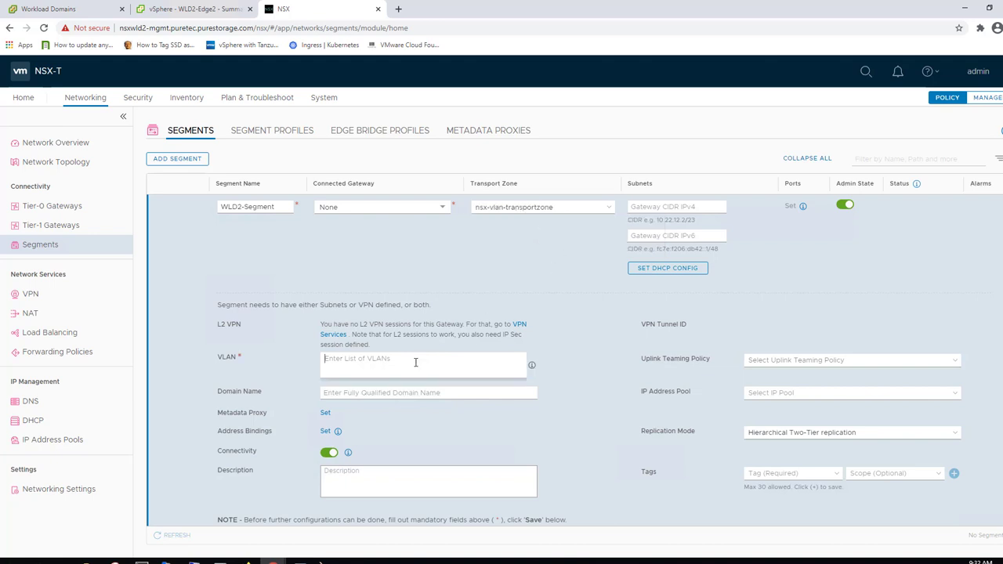
scroll(424, 360, "down", 1)
type("2133")
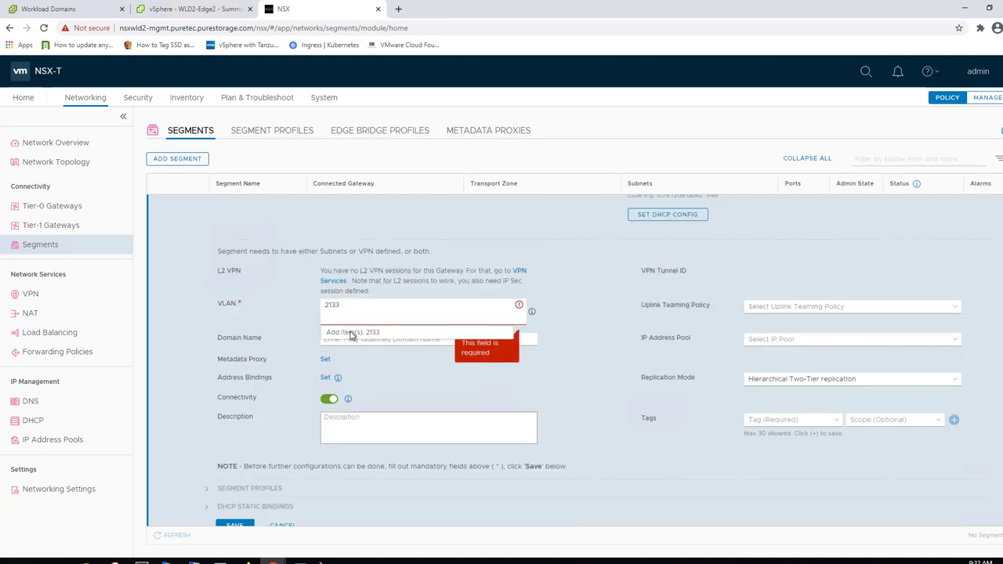
key("Return")
left_click(233, 525)
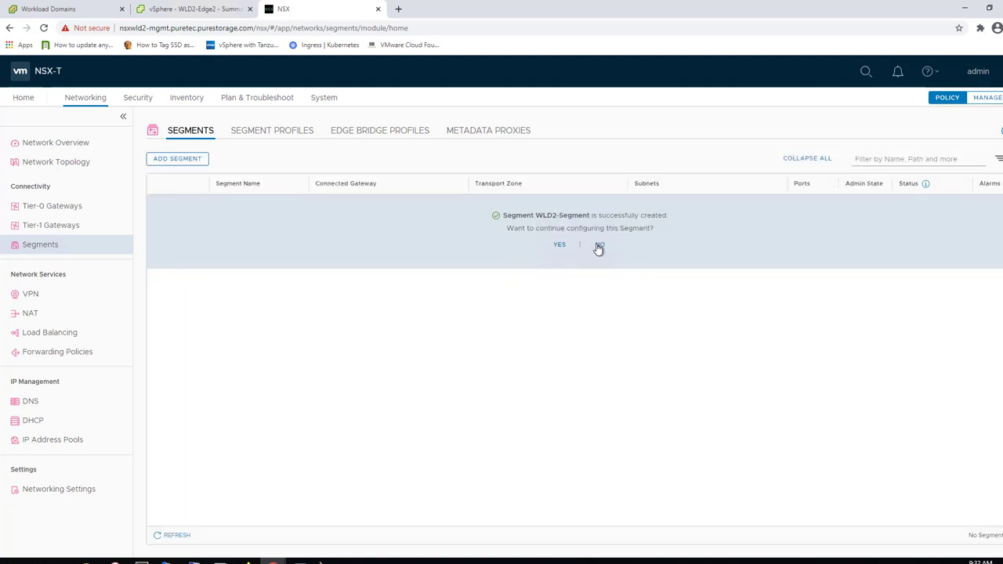
left_click(599, 245)
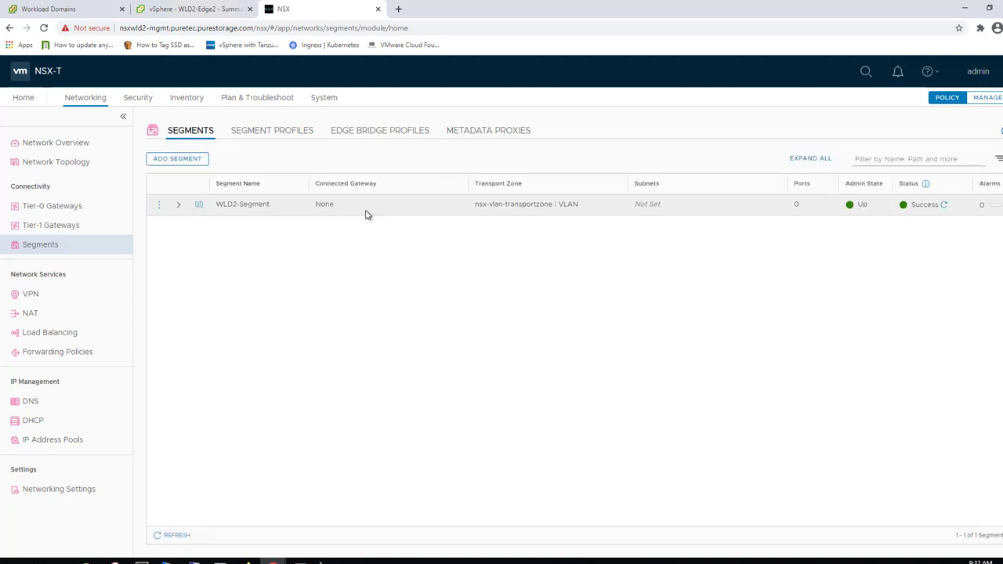
Step: Start a new Tier-0 gateway named WLD2-Tier0 with the HA mode Active Standby
left_click(85, 98)
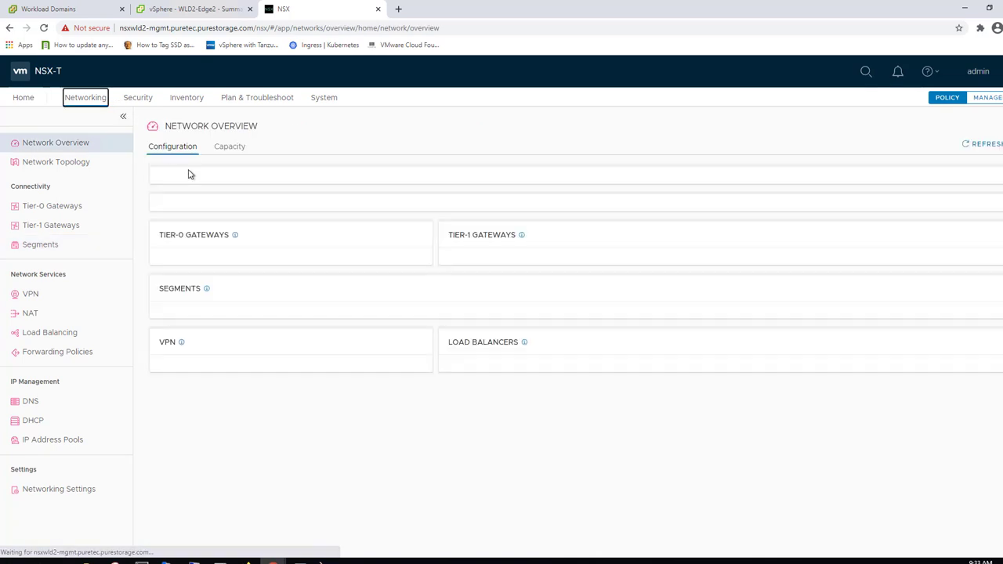
left_click(63, 206)
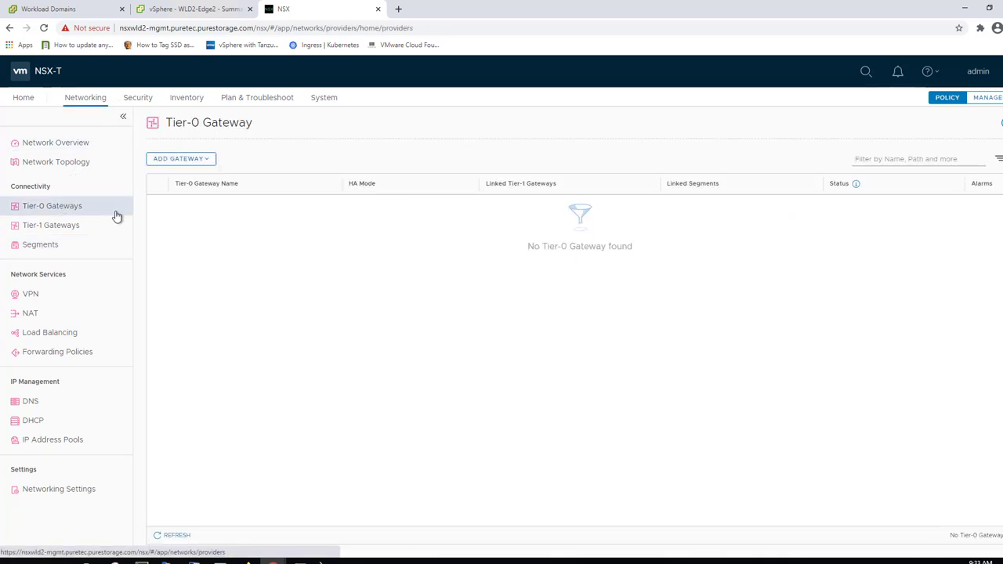
left_click(197, 160)
left_click(170, 183)
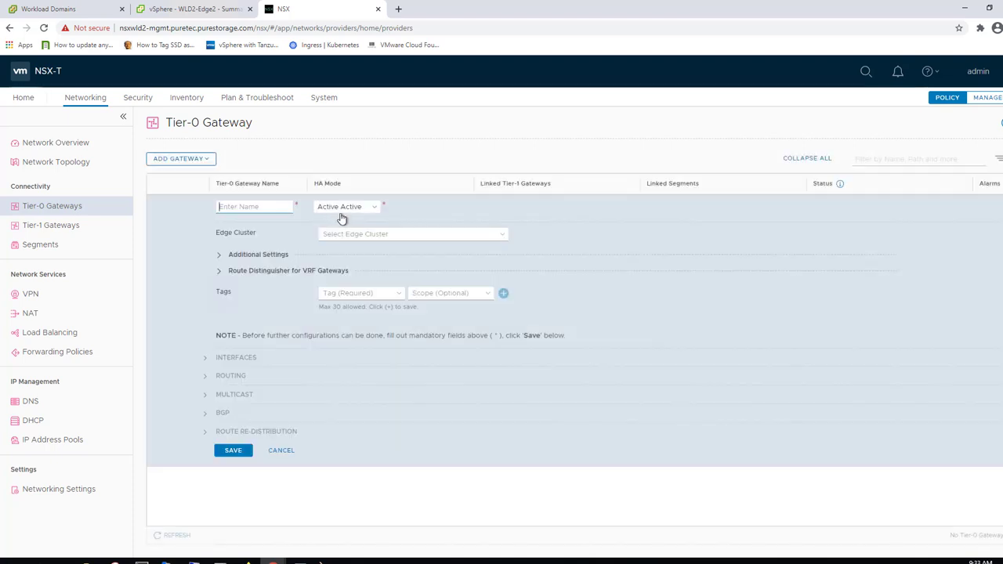
type("WL")
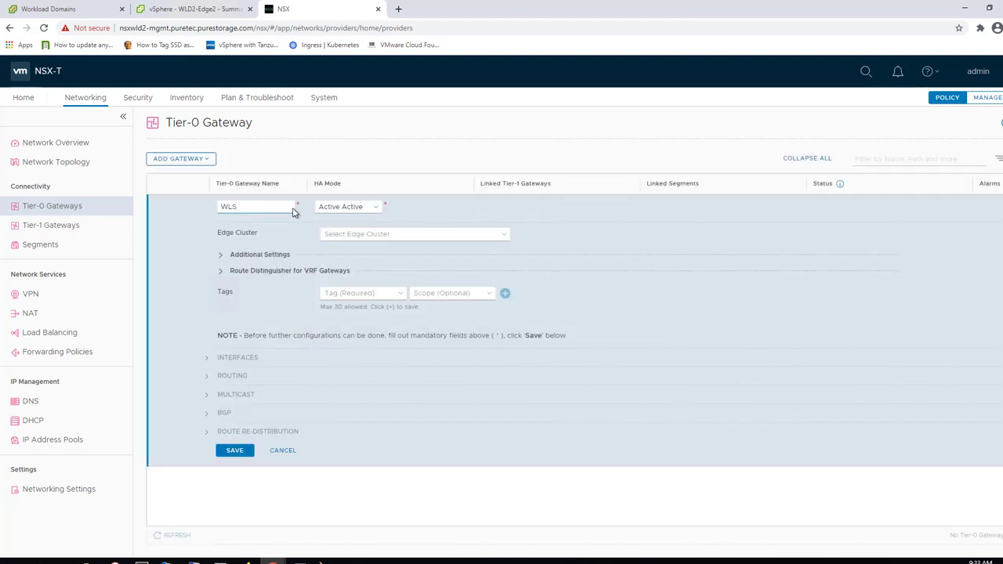
type("D2-Tier0")
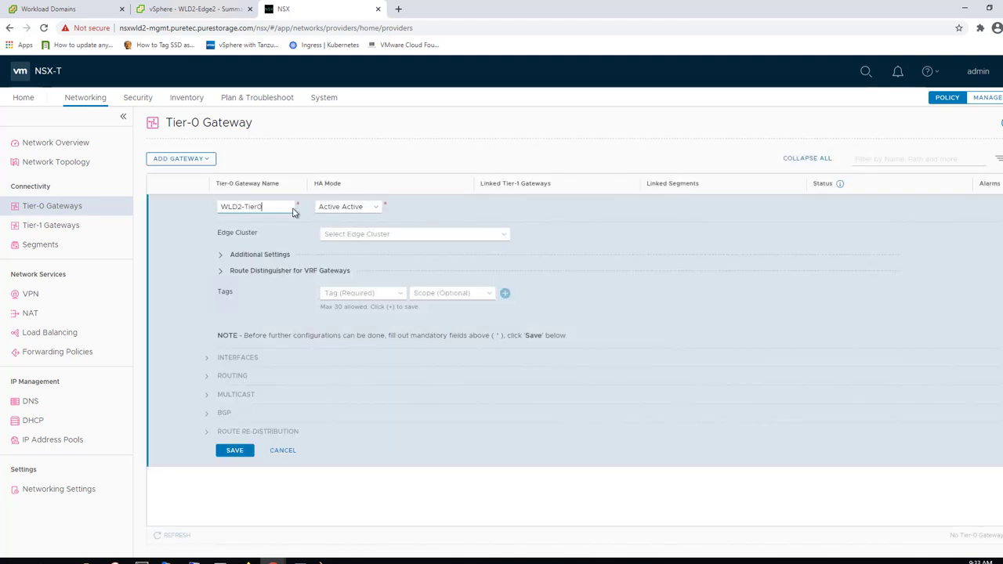
left_click(362, 207)
left_click(354, 239)
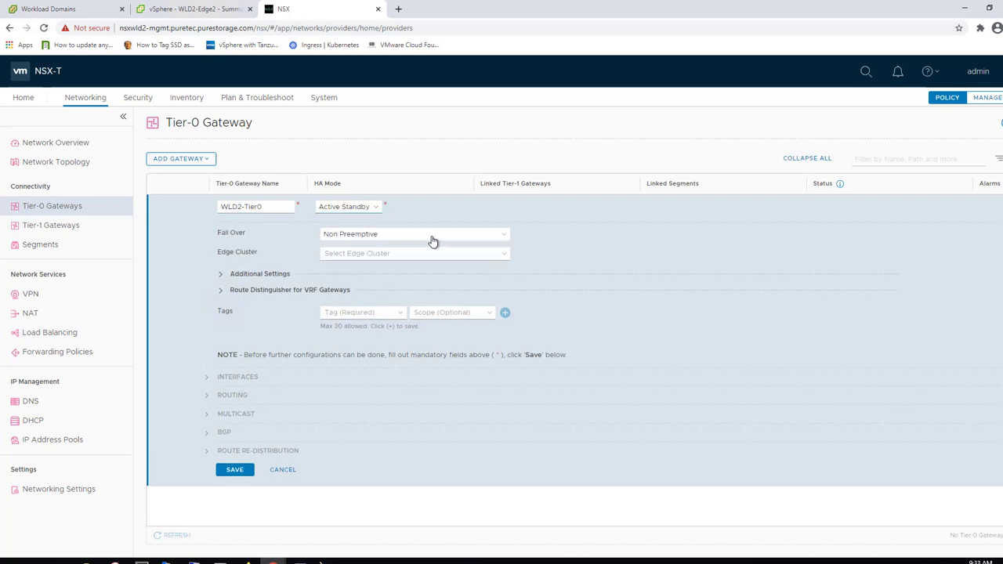
Step: Set the gateway's fail over to Non Preemptive and its edge cluster to WLD2-EdgeCluster, then save it and continue configuring
left_click(433, 241)
left_click(432, 250)
left_click(430, 257)
left_click(417, 275)
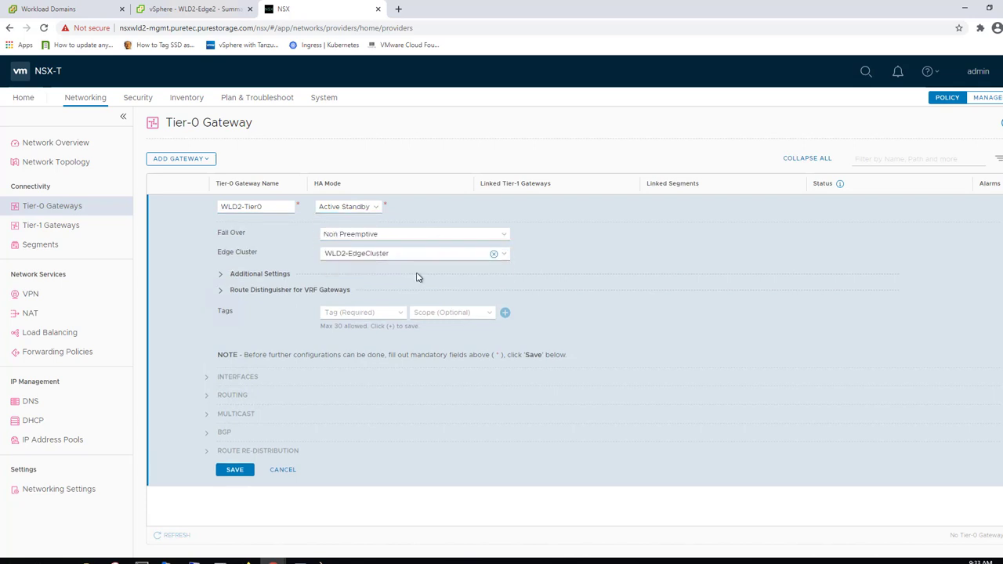
left_click(233, 471)
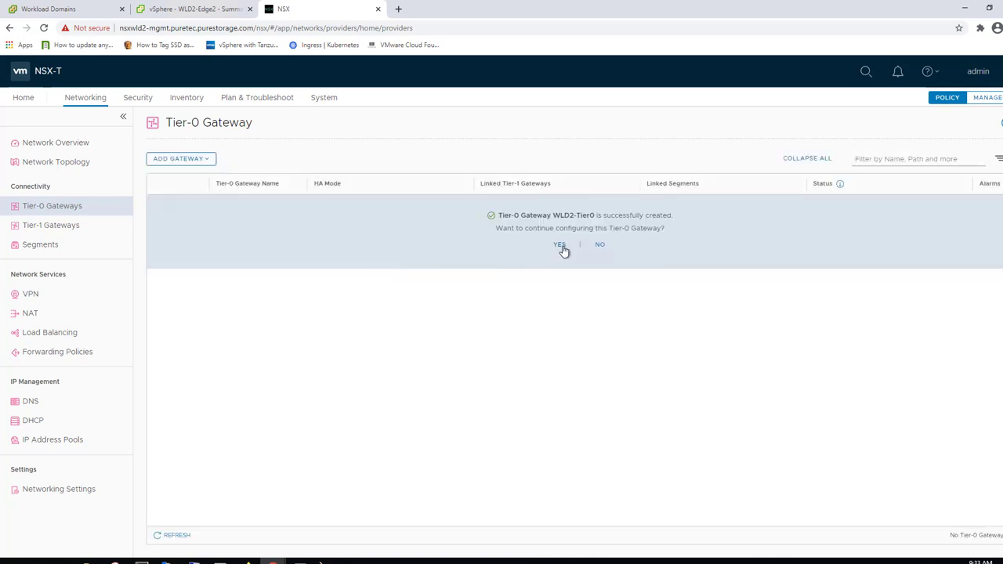
left_click(561, 246)
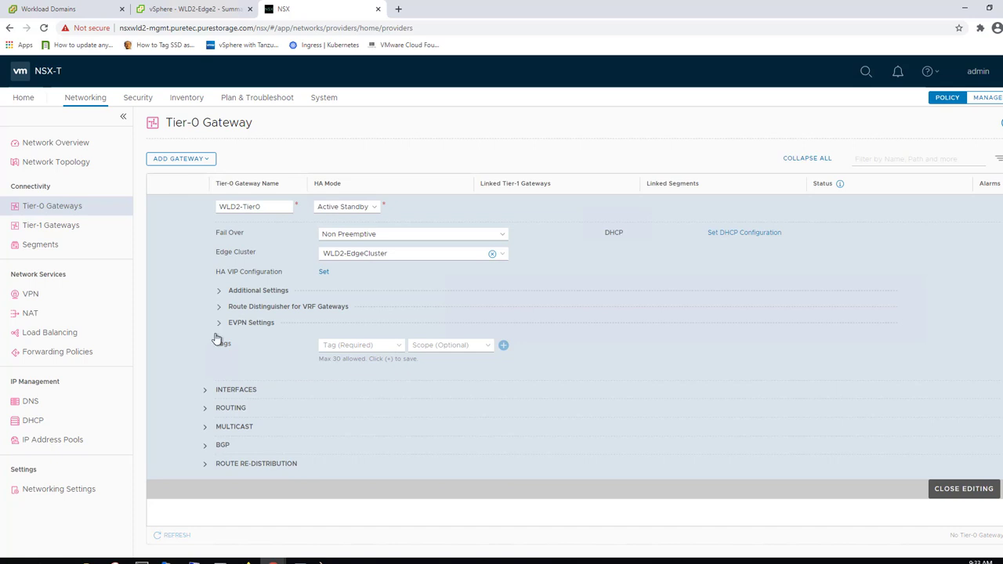
Step: Add an external interface named WLD2-Edged1 to the Tier-0 gateway with IP address 10.21.133.7/24
left_click(205, 390)
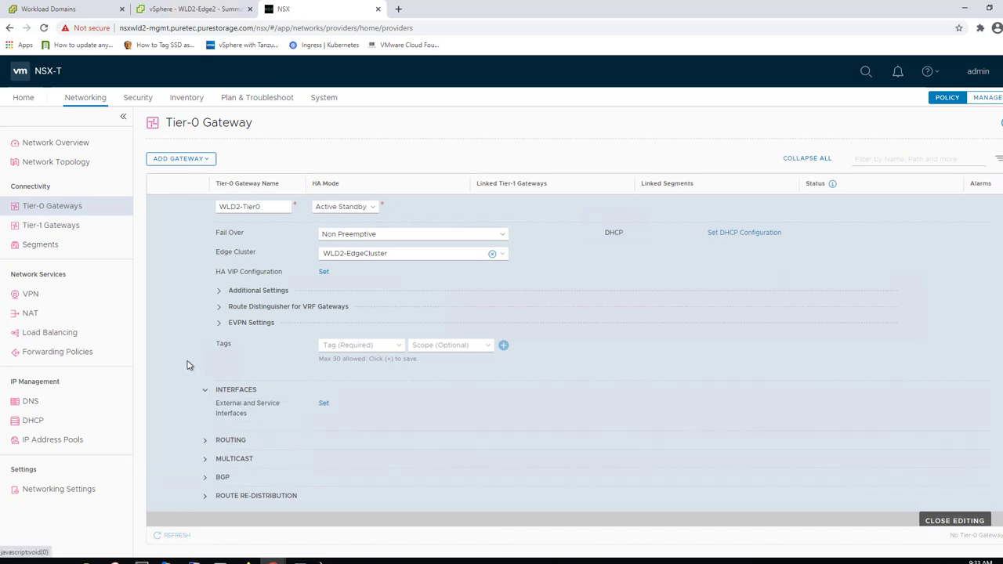
left_click(324, 402)
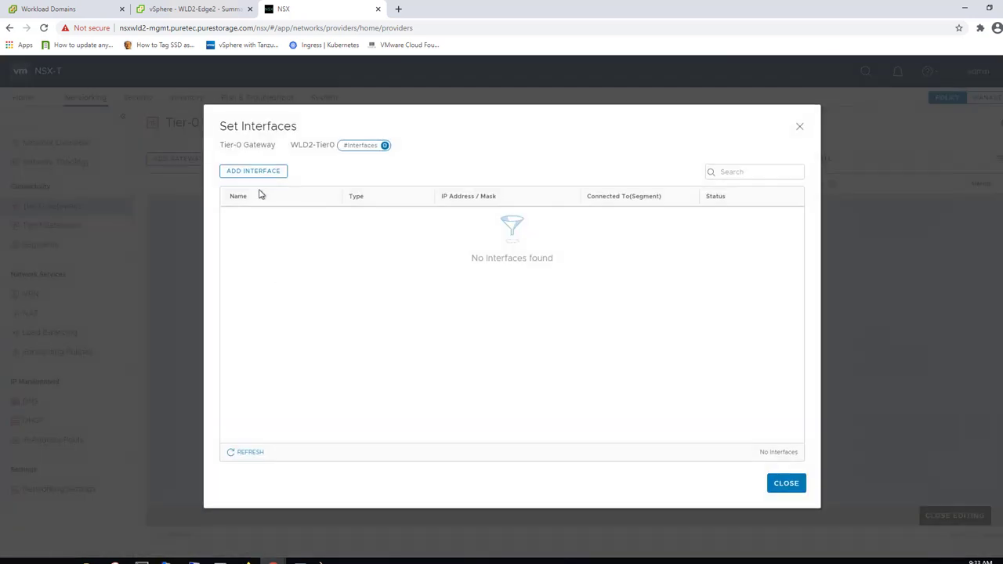
left_click(259, 173)
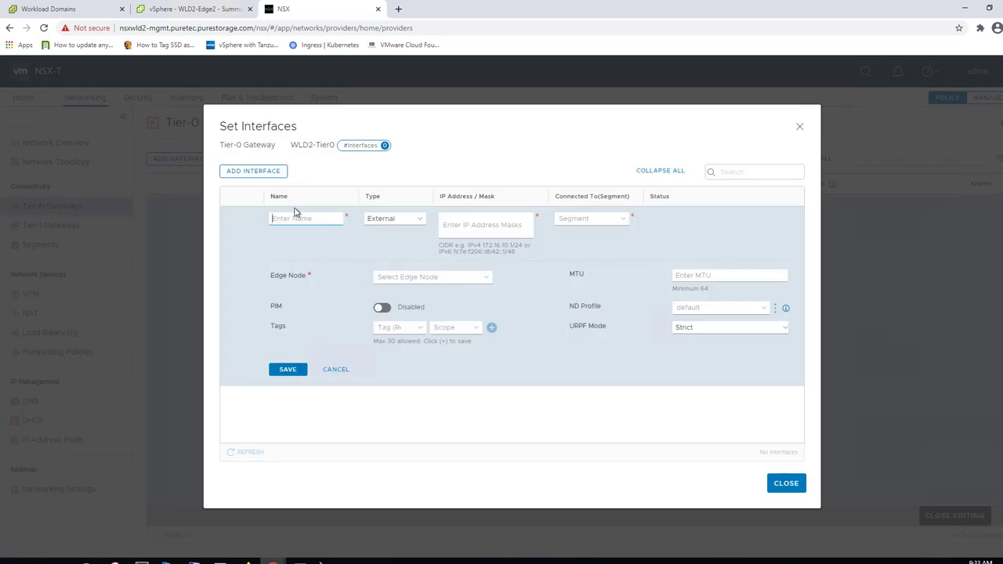
type("WLD2-Edge01")
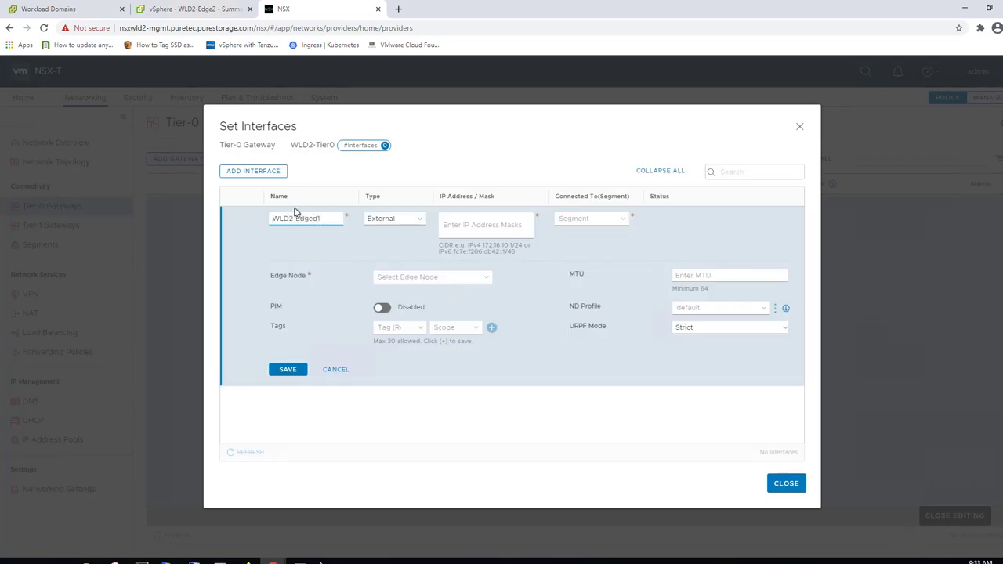
left_click(481, 220)
type("10.21.133.7/24")
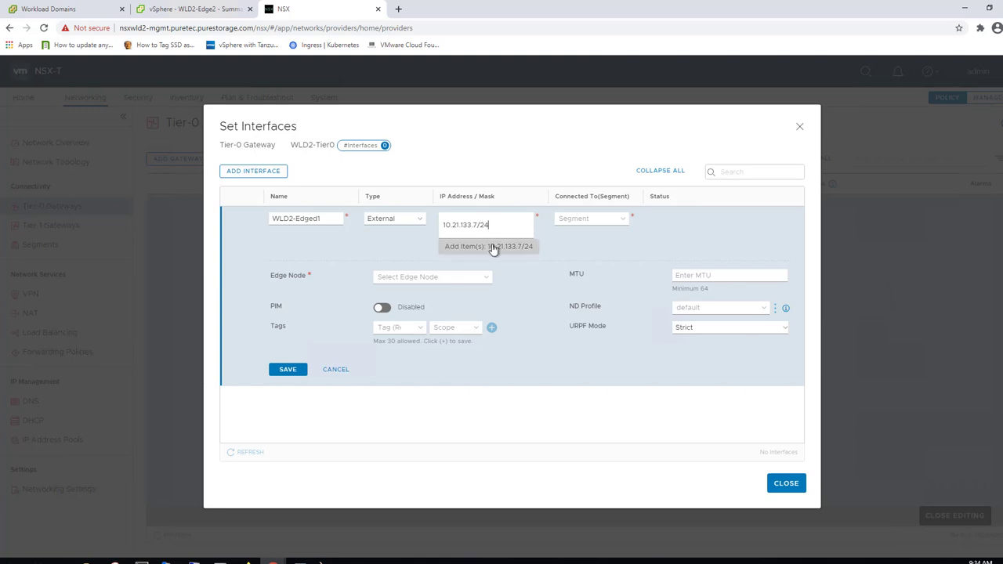
left_click(492, 246)
Step: Connect the interface to WLD2-Segment, assign edge node WLD2-Edge1 and save it
left_click(597, 218)
left_click(605, 235)
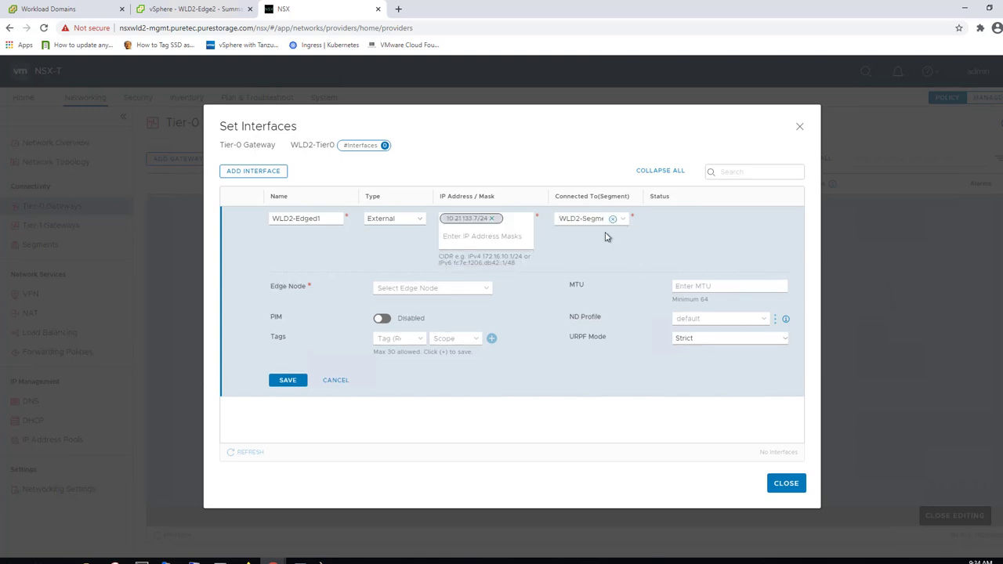
left_click(492, 289)
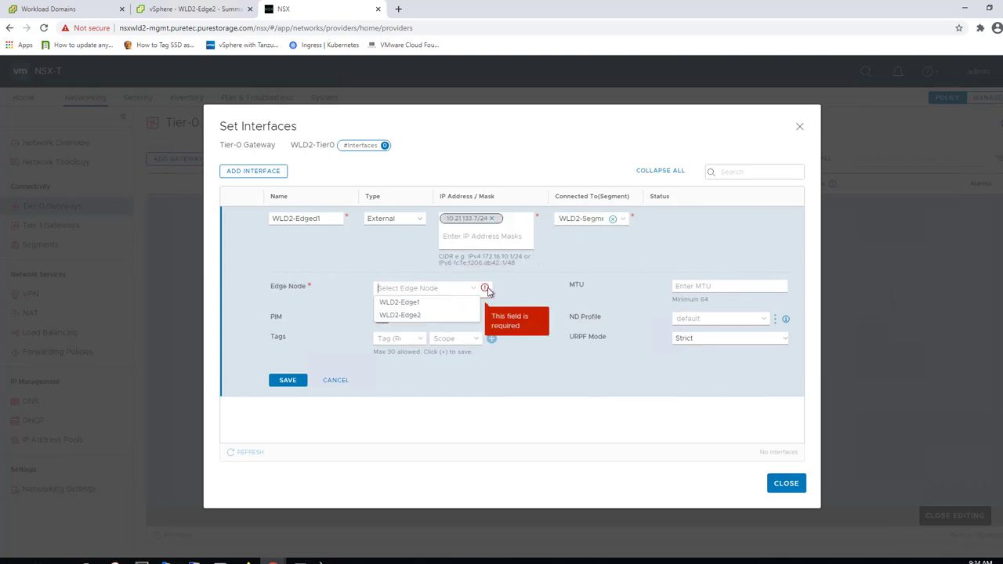
left_click(435, 307)
left_click(287, 380)
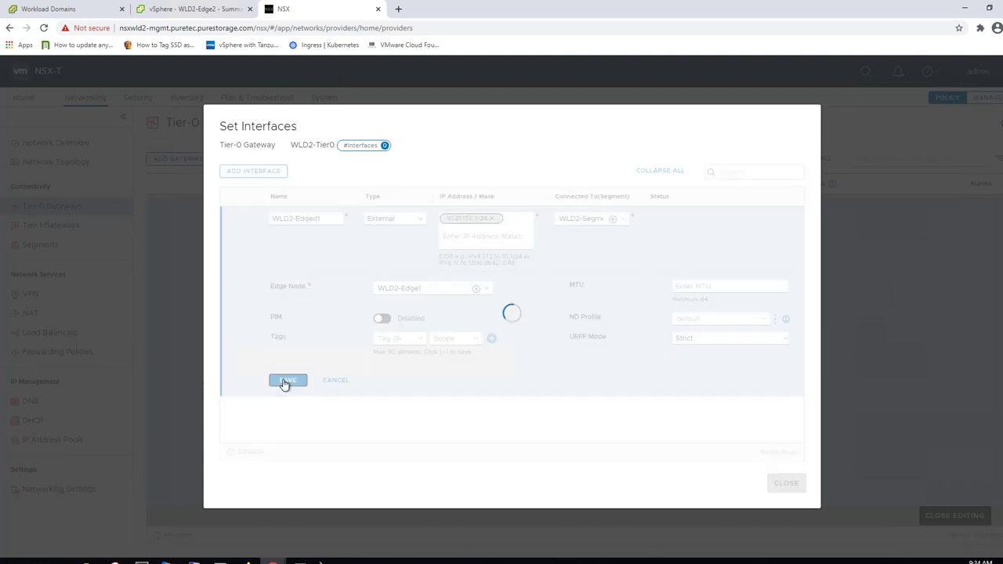
Step: Add a second external interface named WLD2-Edge2 to the Tier-0 gateway with IP address 10.21.133.8/24
left_click(250, 175)
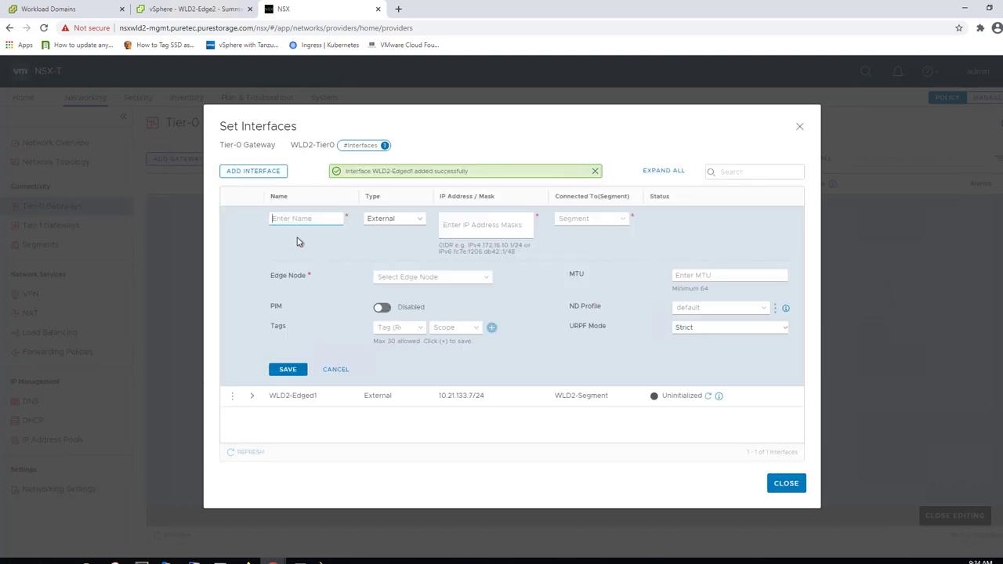
type("WLD2-Edge2")
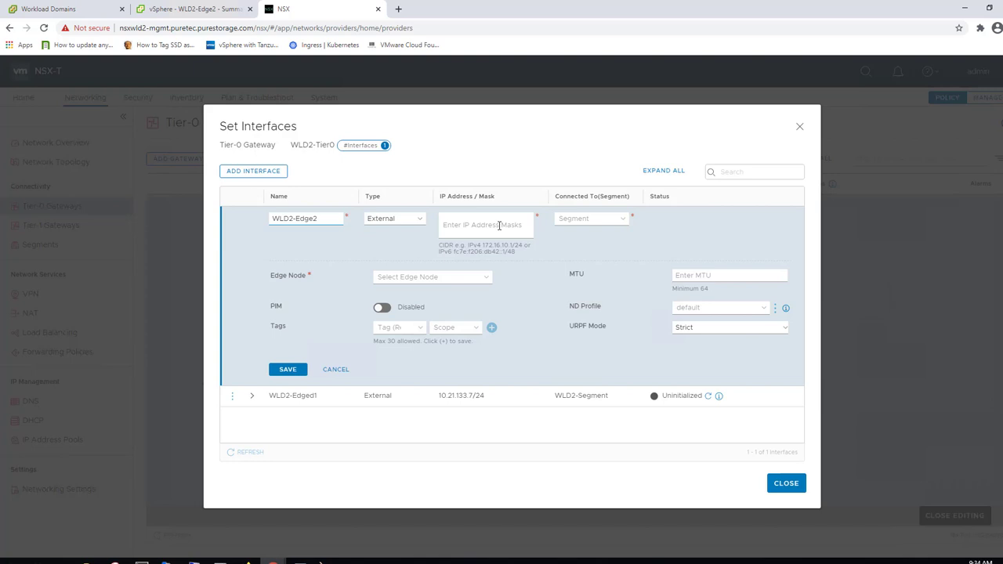
left_click(499, 226)
type("10.21.133")
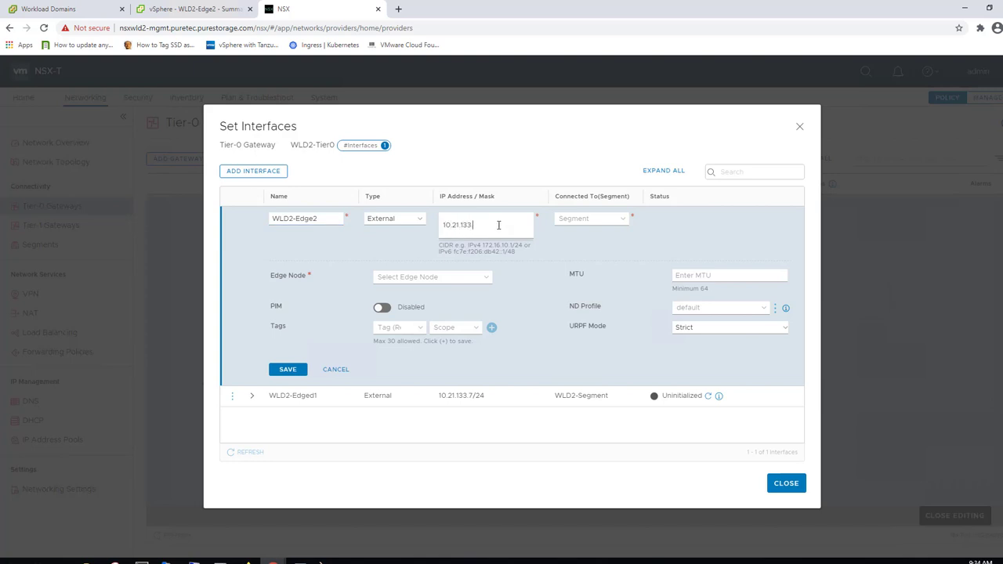
type(".8/24")
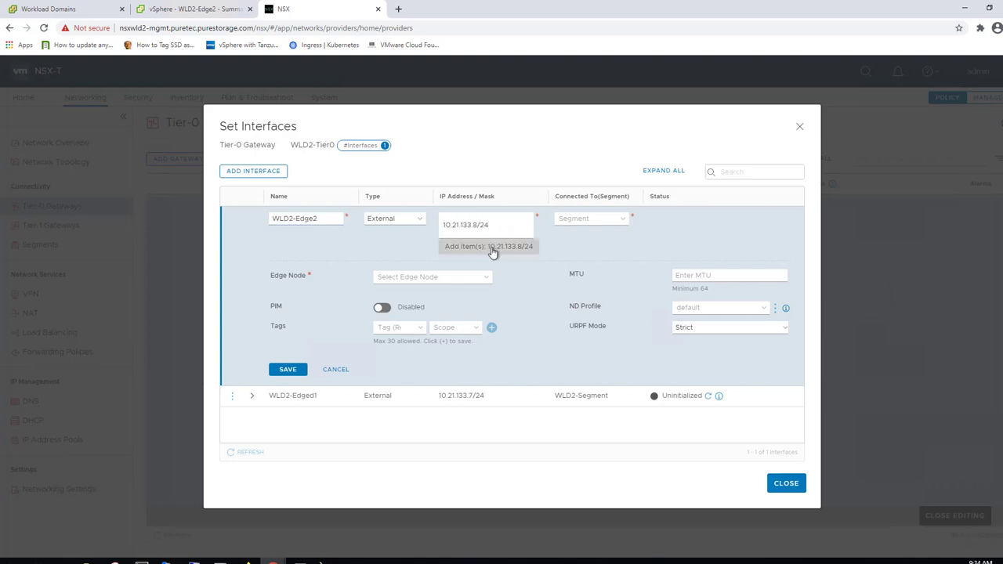
left_click(492, 247)
Step: Connect the new interface to WLD2-Segment, assign edge node WLD2-Edge2 and save it
left_click(597, 216)
left_click(592, 234)
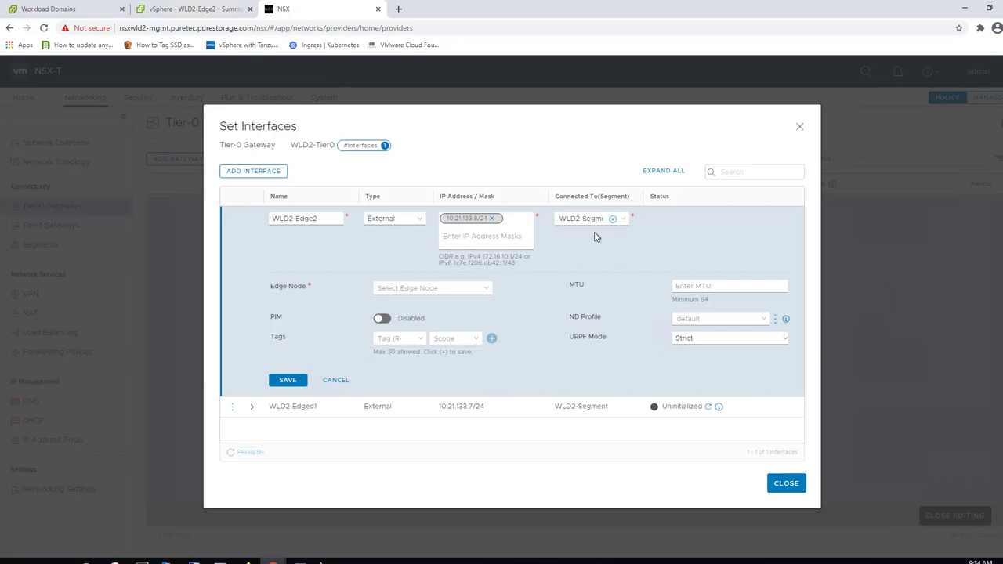
left_click(475, 290)
left_click(433, 314)
left_click(287, 381)
Step: Rename interface WLD2-Edged1 to WLD2-Edge1, refresh its status and close the interface settings
left_click(252, 215)
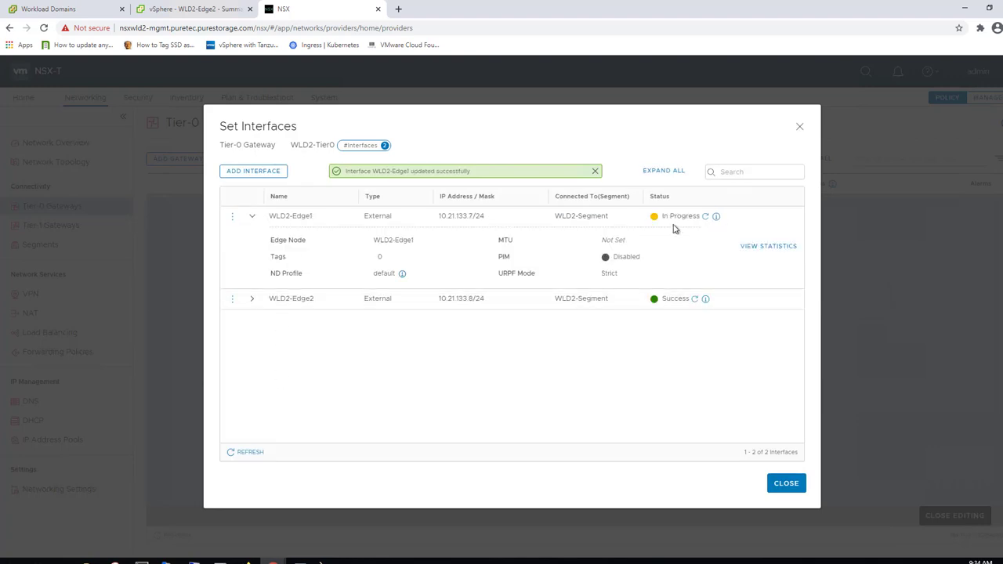
left_click(705, 217)
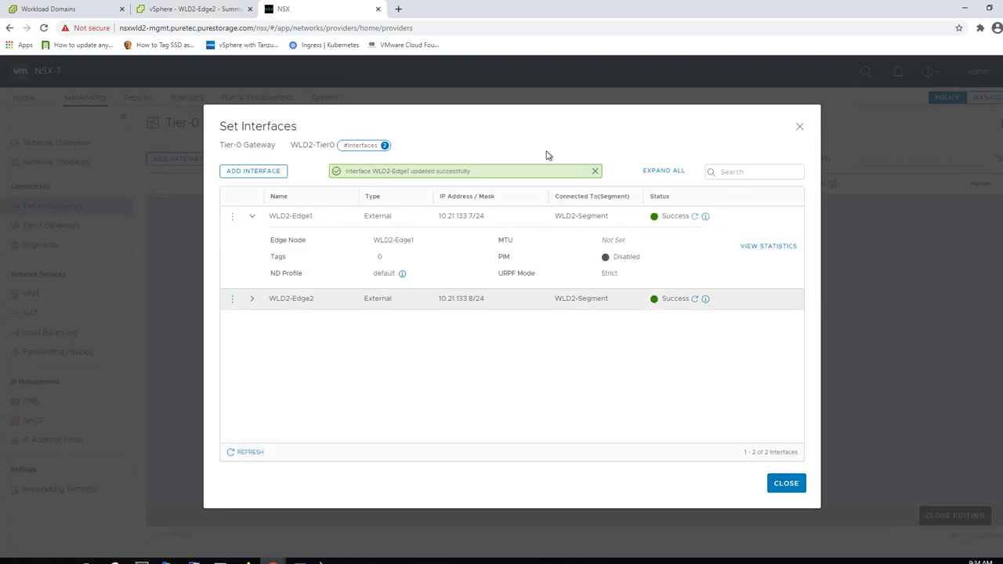
left_click(790, 484)
Step: Start a static route on the Tier-0 gateway named WLD2-All for network 0.0.0.0/0
left_click(208, 435)
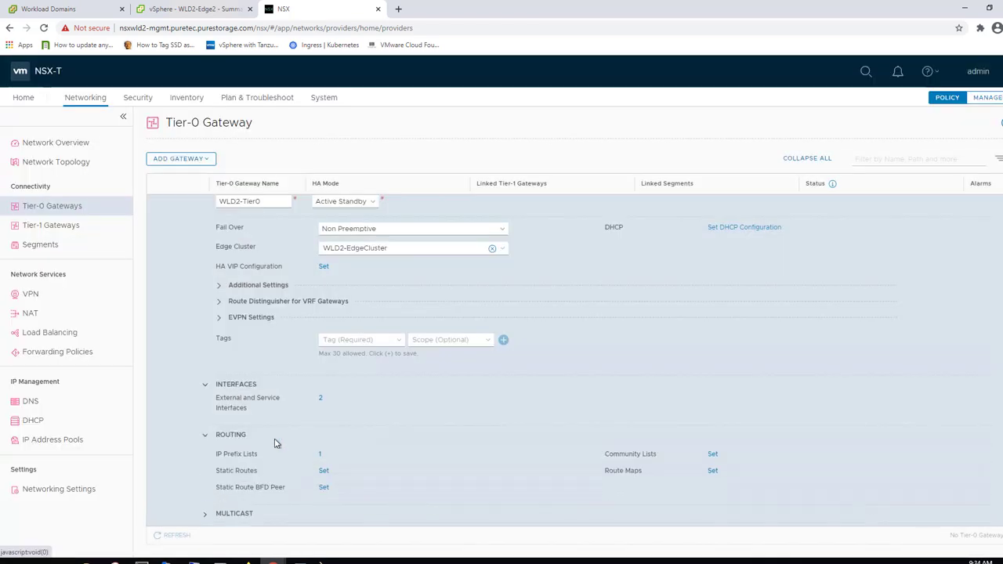
left_click(324, 471)
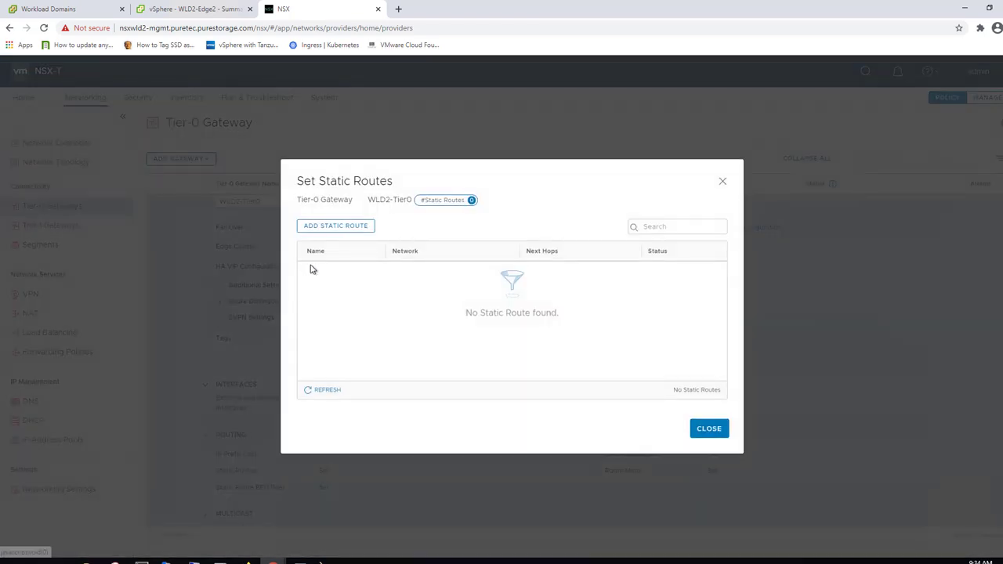
left_click(368, 226)
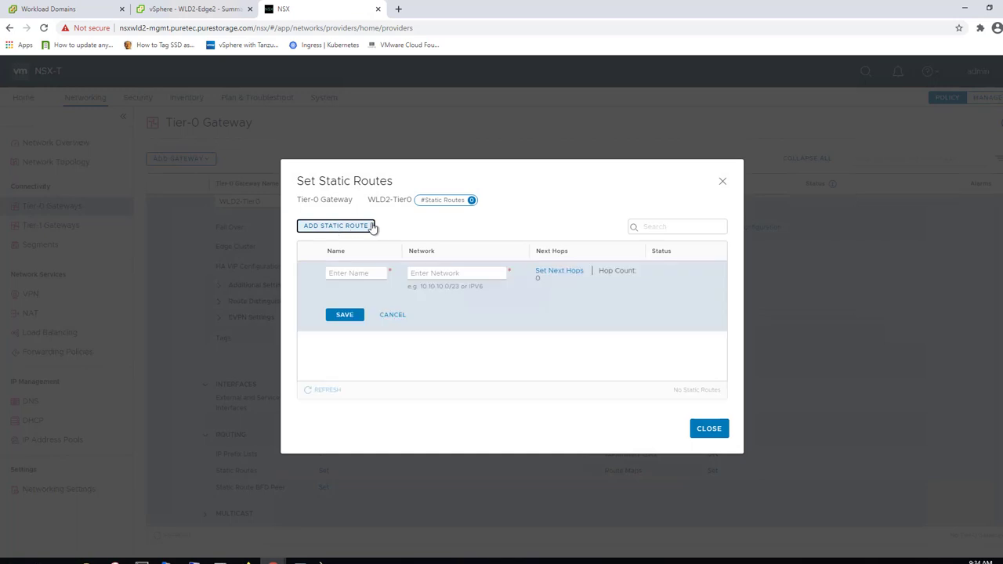
left_click(347, 264)
type("WLD2-All")
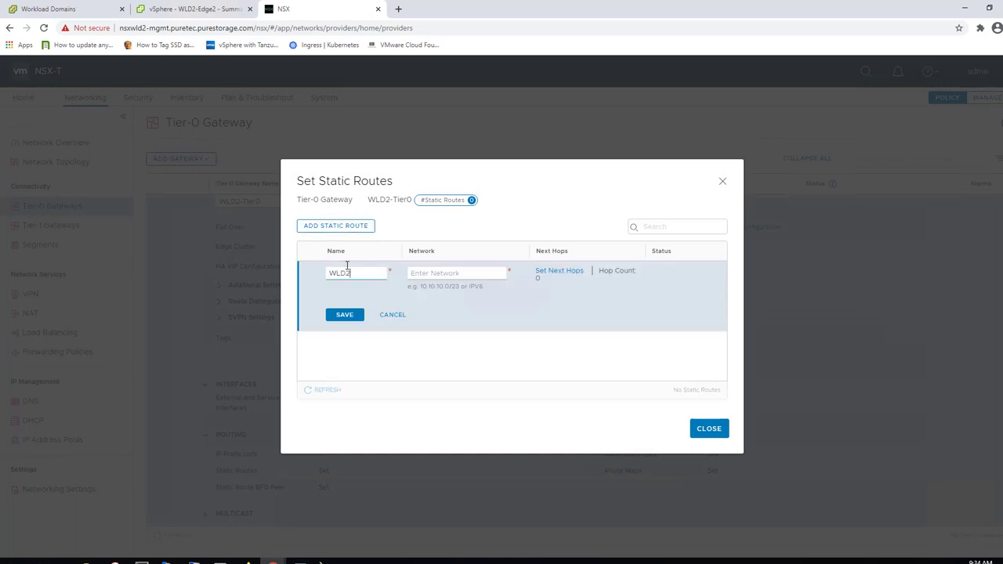
left_click(432, 272)
type("0.0.0.0/0")
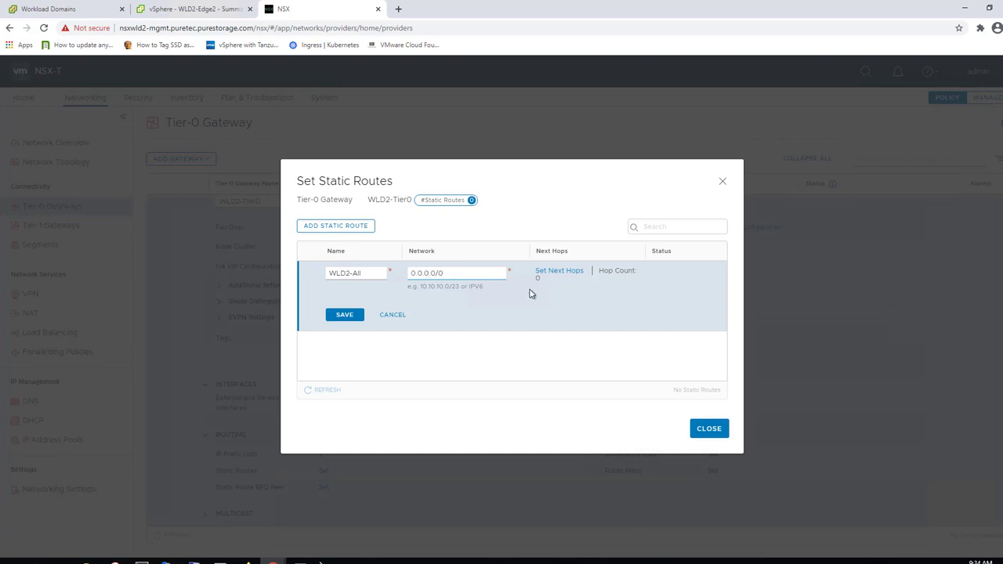
Step: Add 10.21.133.1 as the next hop of the static route and apply it
left_click(572, 271)
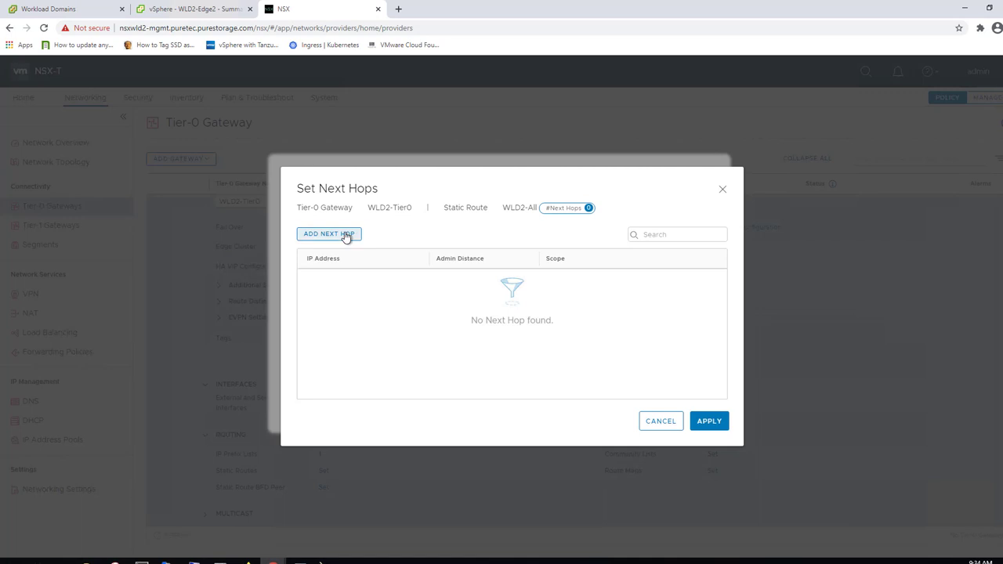
left_click(347, 236)
left_click(349, 279)
type("10.21.133.1")
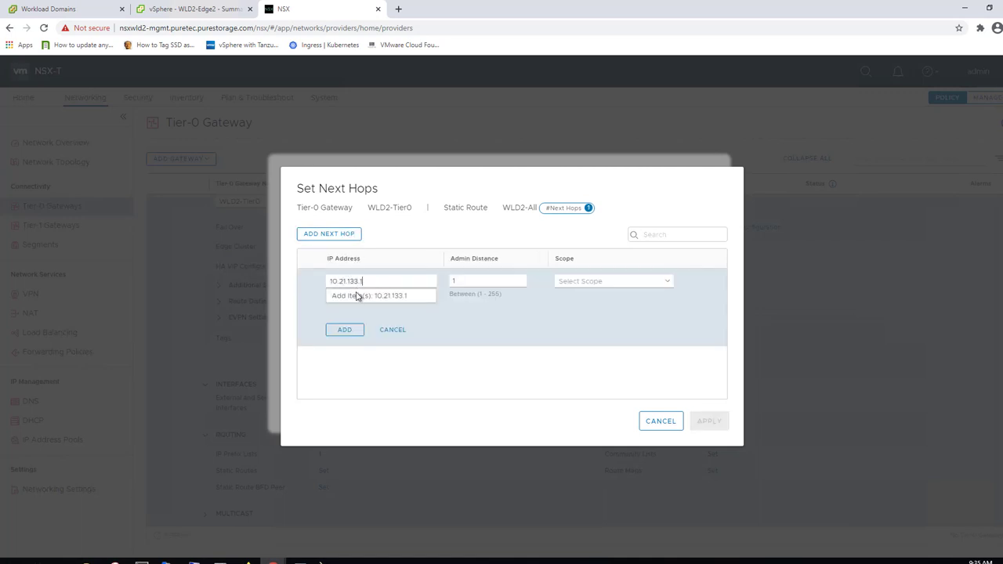
left_click(356, 296)
left_click(345, 330)
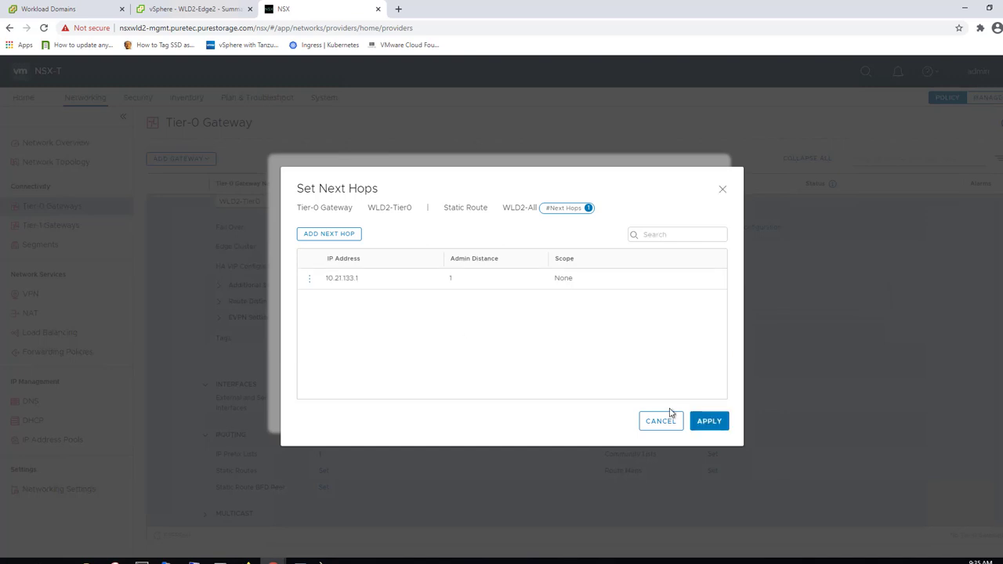
left_click(708, 422)
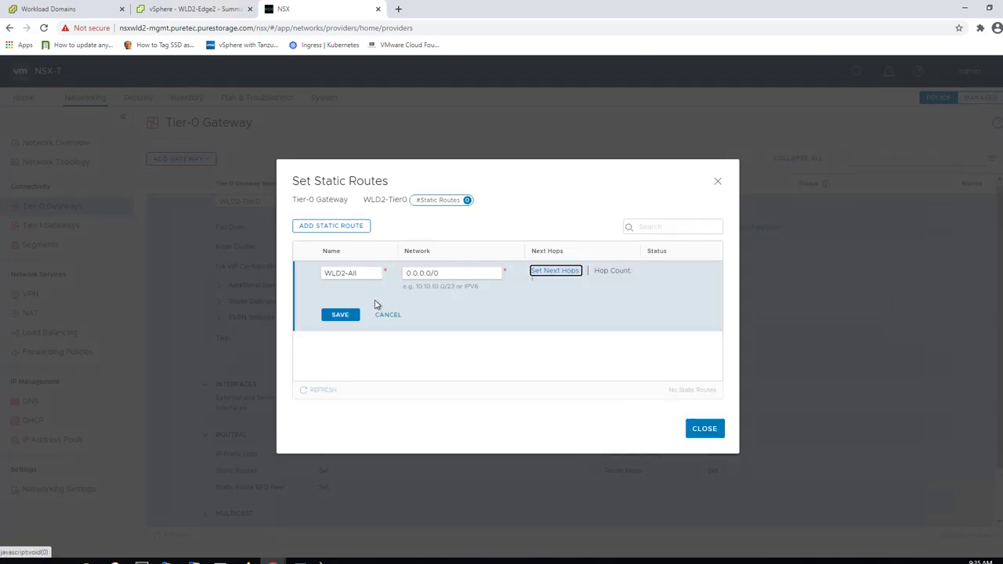
Step: Save the WLD2-All static route, refresh its status and close the static route settings
left_click(345, 316)
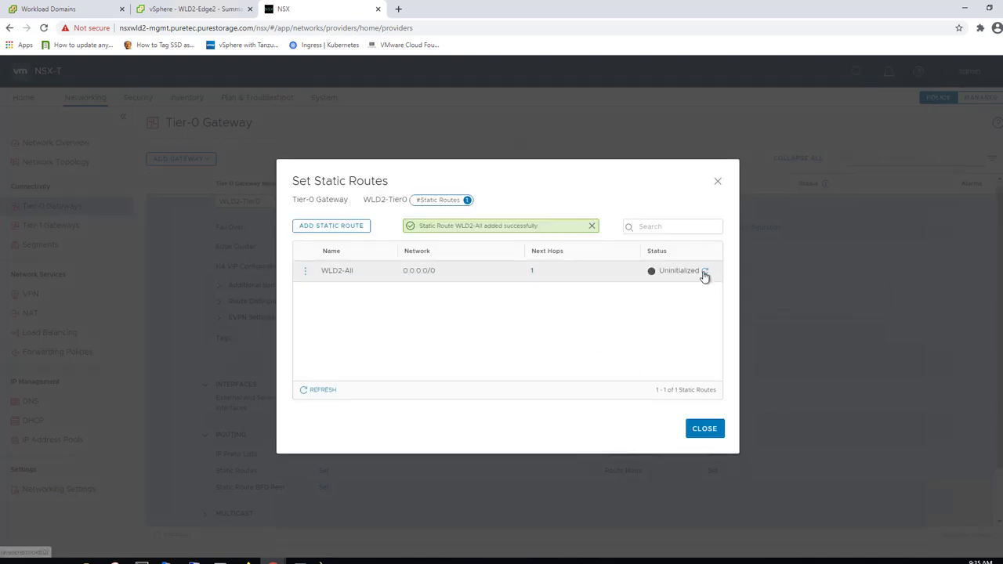
left_click(706, 271)
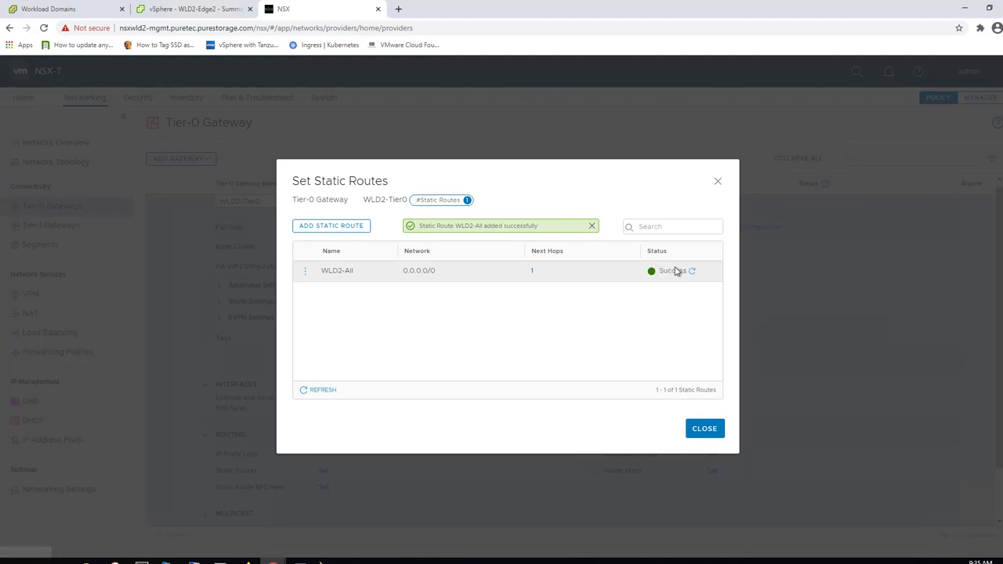
left_click(696, 429)
Step: Finish editing the WLD2-Tier0 gateway and collapse its details
scroll(287, 478, "down", 1)
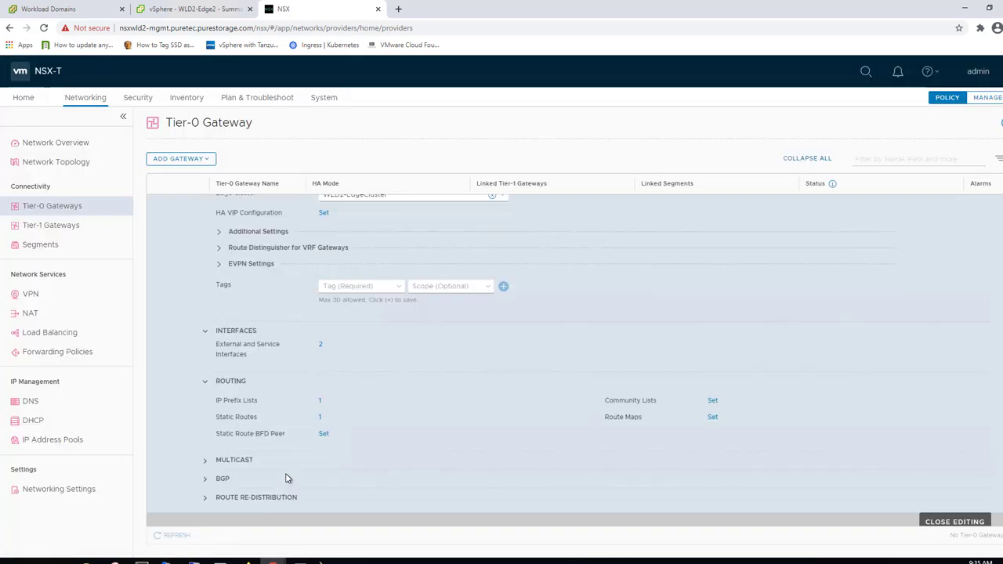
left_click(940, 523)
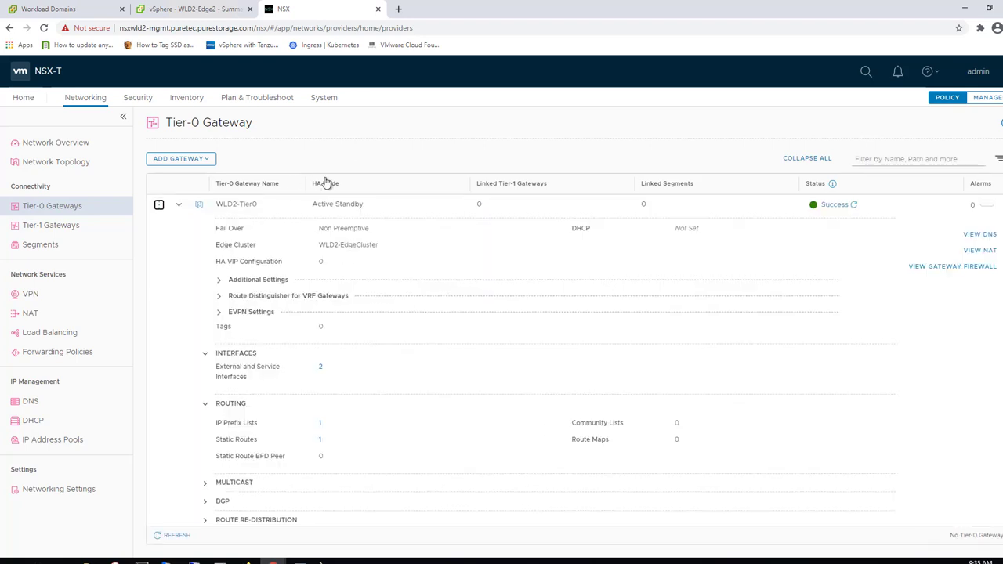
left_click(178, 206)
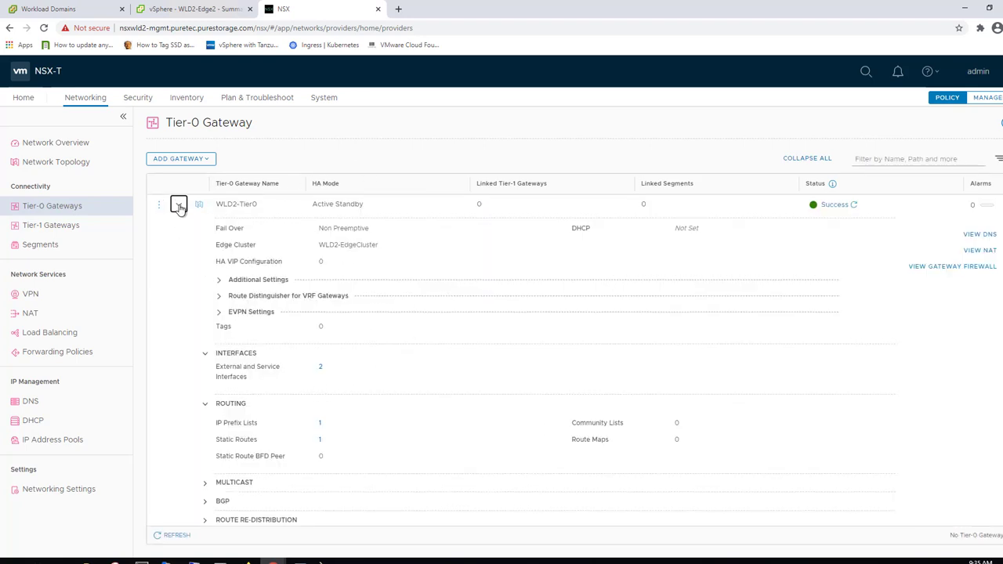